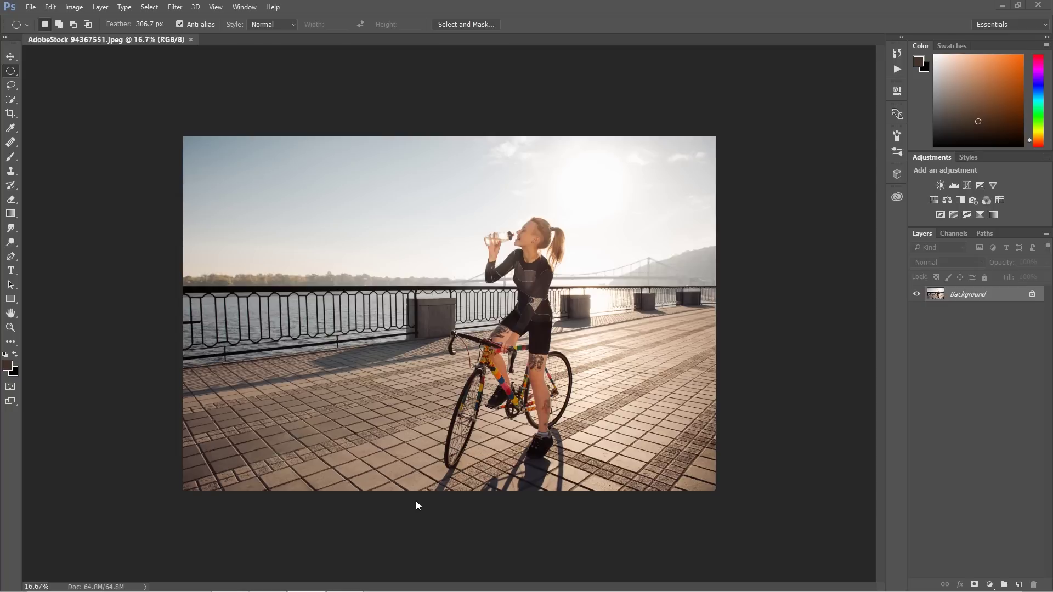
Step: Add a Color Balance adjustment layer and push its Shadows toward blue (+15), comparing before and after
left_click(990, 584)
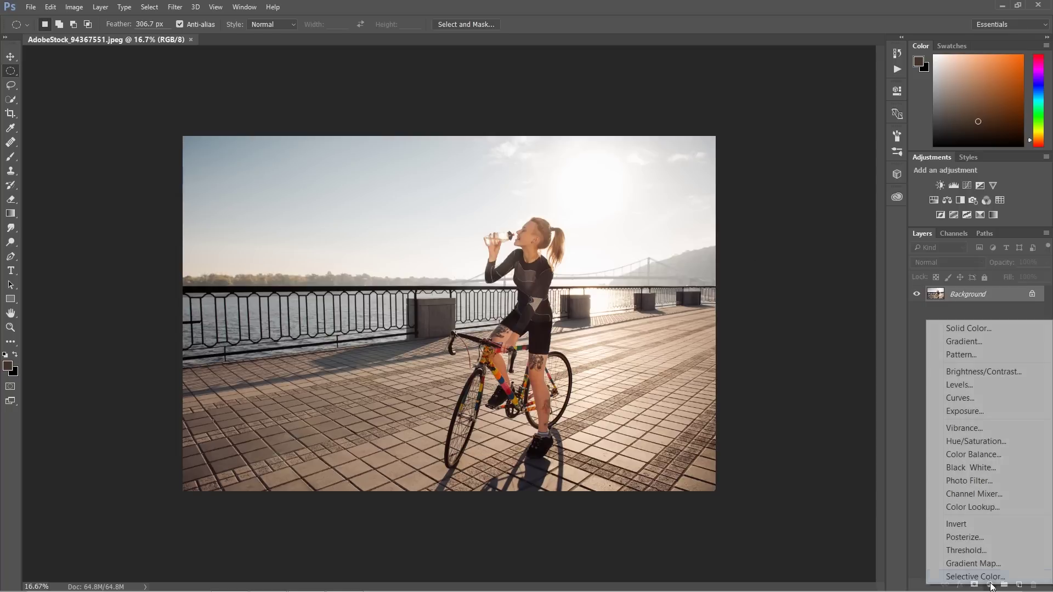
left_click(990, 455)
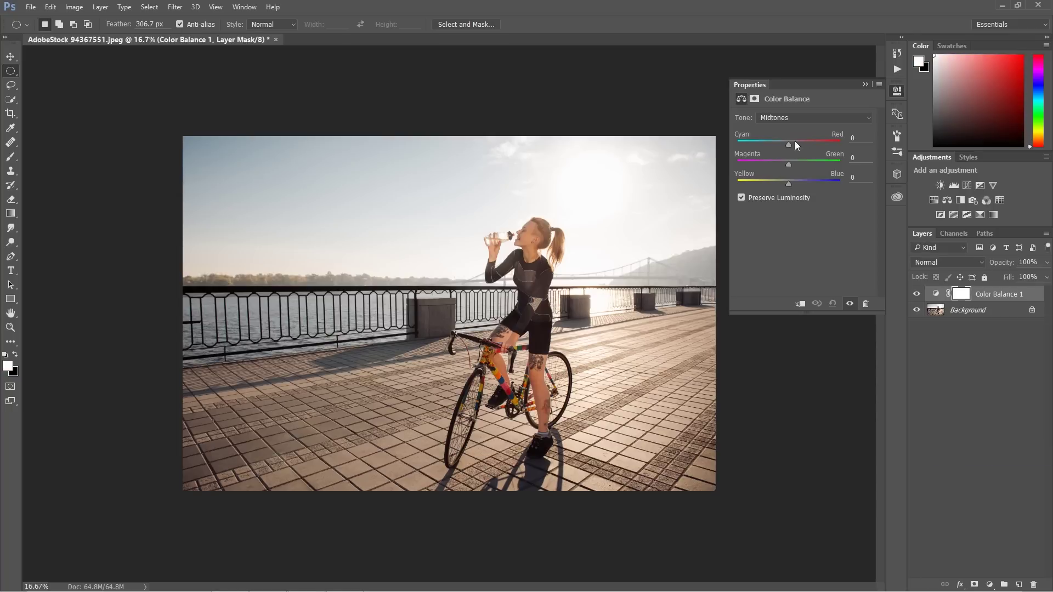
left_click(812, 117)
left_click(779, 127)
left_click_drag(790, 183, 799, 183)
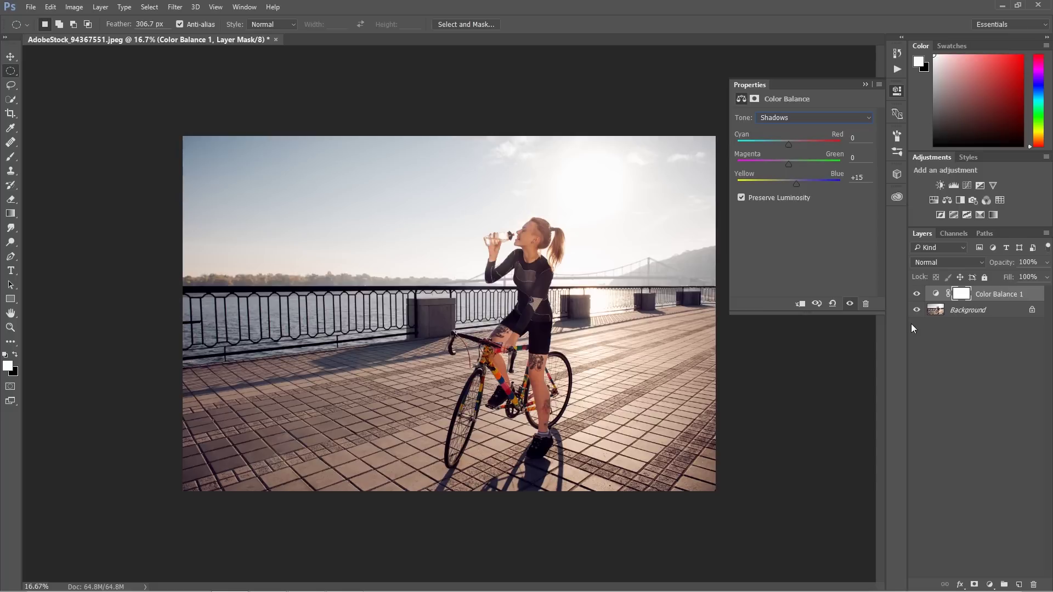
left_click(917, 294)
left_click(917, 294)
left_click(917, 295)
left_click(917, 295)
Step: Shift the shadows toward cyan, settling at Cyan–Red -6, and compare with the layer toggled
left_click_drag(790, 145, 782, 144)
left_click(918, 294)
left_click(917, 294)
left_click(917, 294)
left_click(918, 294)
left_click_drag(789, 143, 798, 145)
left_click_drag(794, 145, 786, 145)
left_click(916, 294)
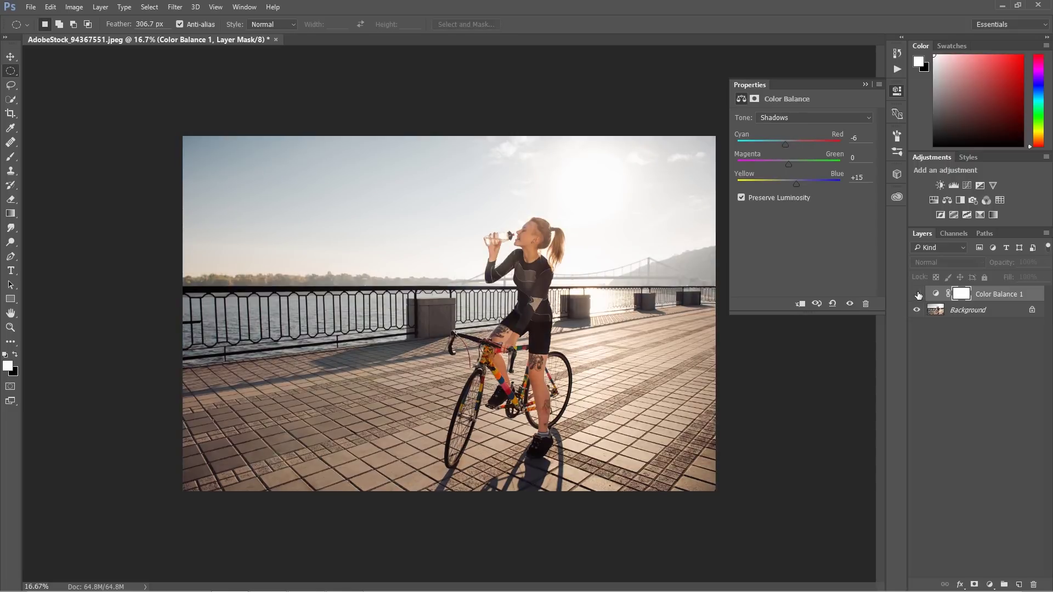
left_click(916, 294)
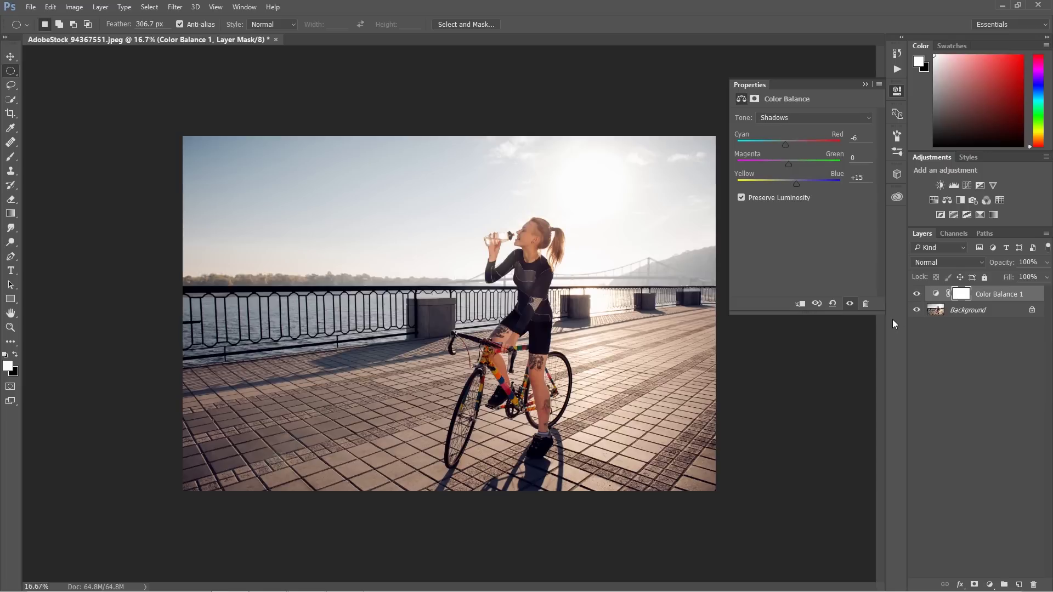
Step: Warm the Color Balance Highlights toward yellow and red, then compare before and after
left_click(769, 116)
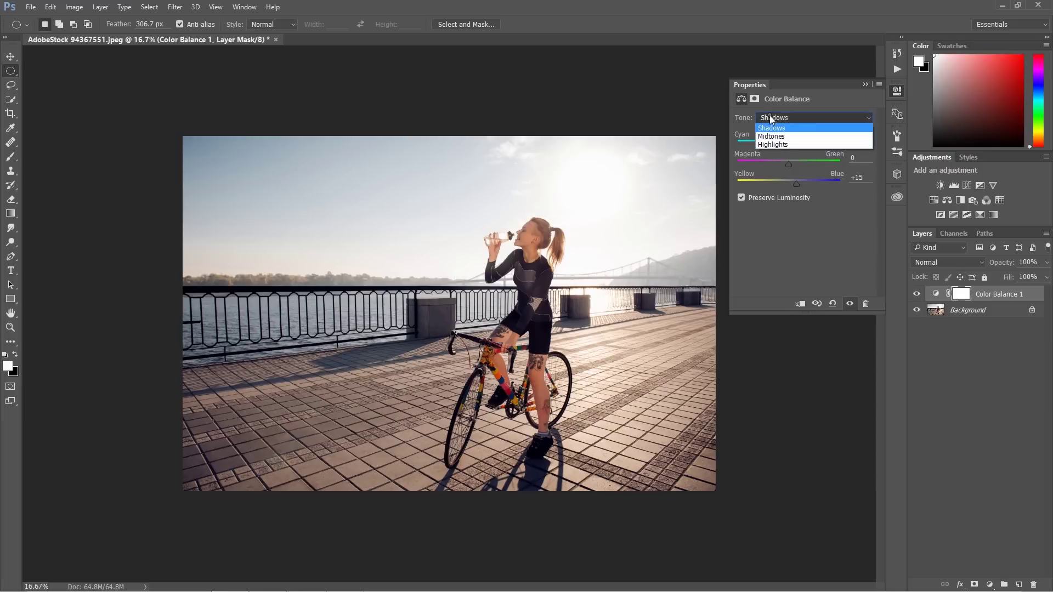
left_click(771, 144)
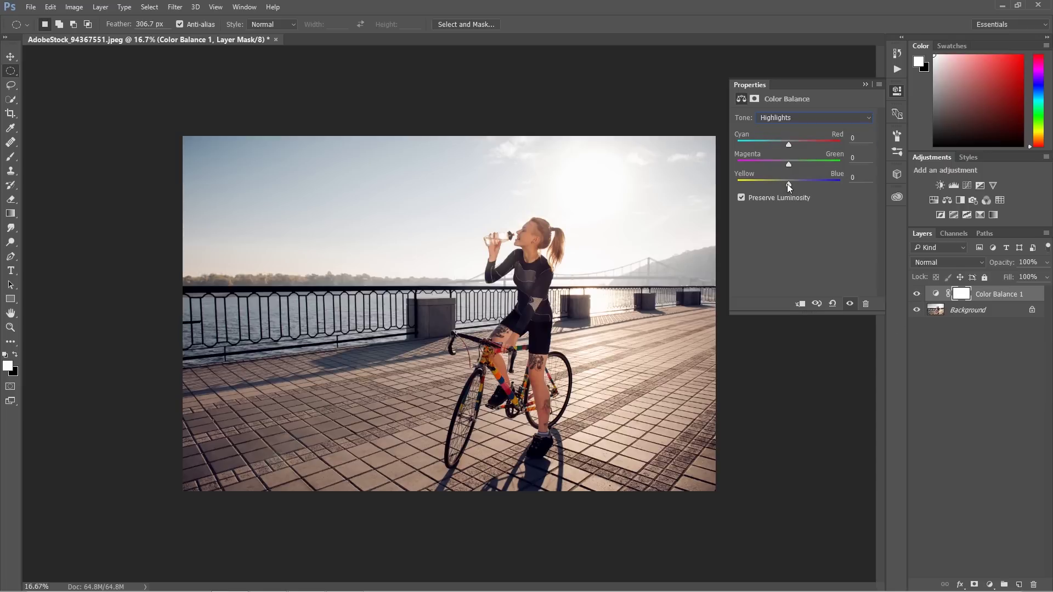
left_click_drag(787, 184, 785, 183)
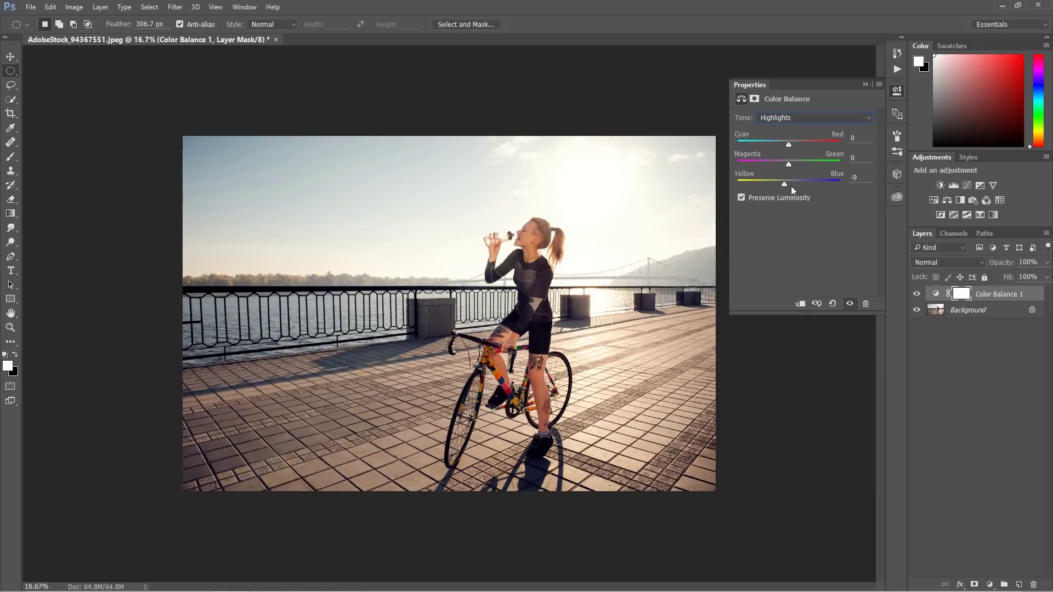
left_click_drag(790, 143, 791, 142)
left_click(916, 296)
left_click(917, 294)
Step: Push the Shadows further toward blue (+20) and close the Color Balance Properties panel
left_click(783, 117)
left_click(784, 127)
mouse_move(801, 184)
left_mouse_down()
mouse_move(810, 184)
mouse_move(799, 180)
left_mouse_up()
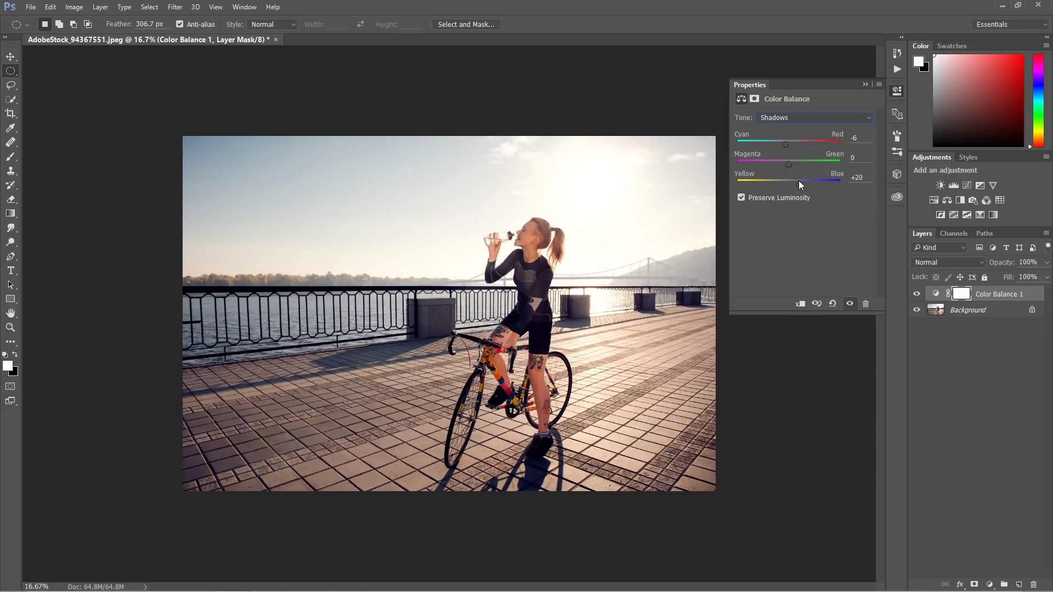
left_click(916, 294)
left_click(916, 294)
left_click(866, 85)
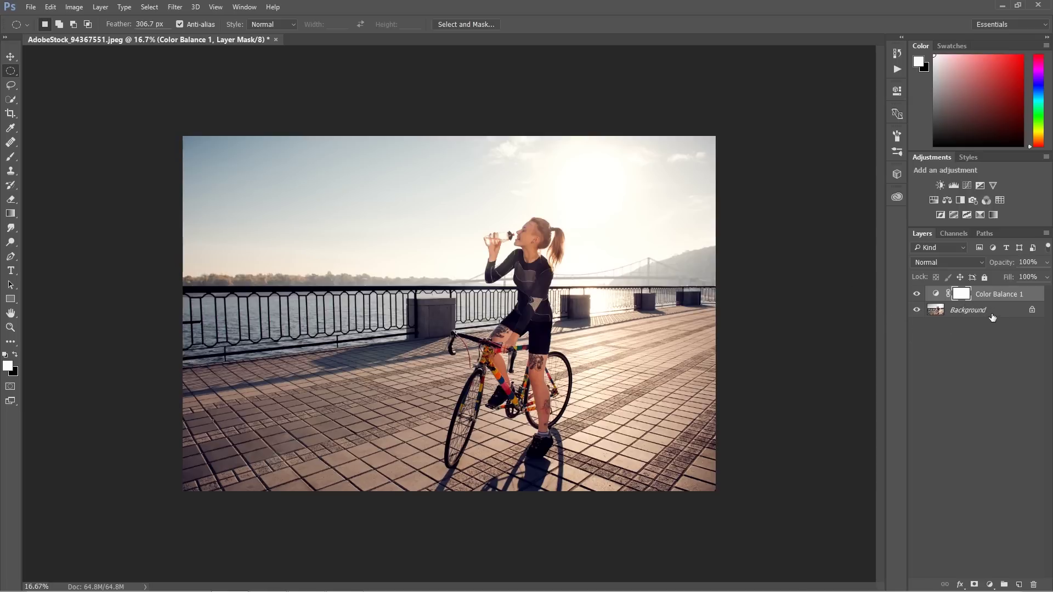
left_click(991, 295)
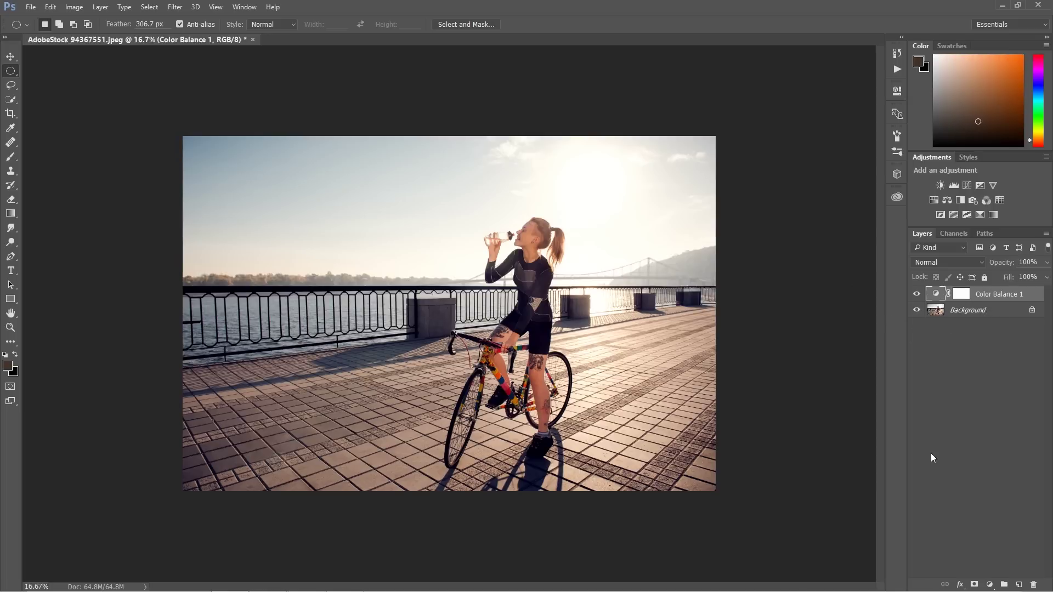
Step: Delete the Color Balance layer and view the Red channel alone in the Channels panel
key("Delete")
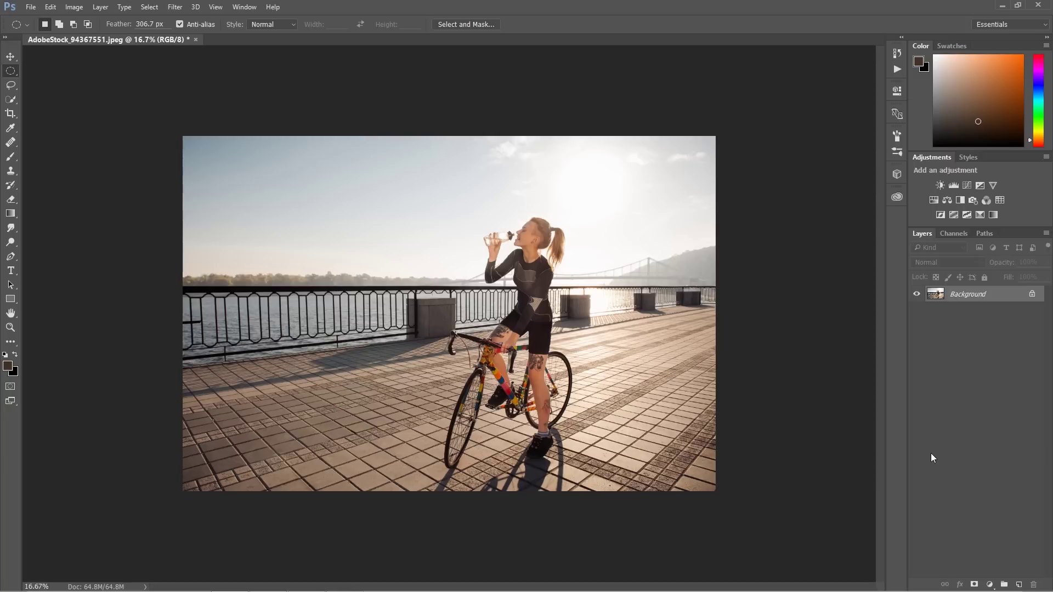
left_click(953, 234)
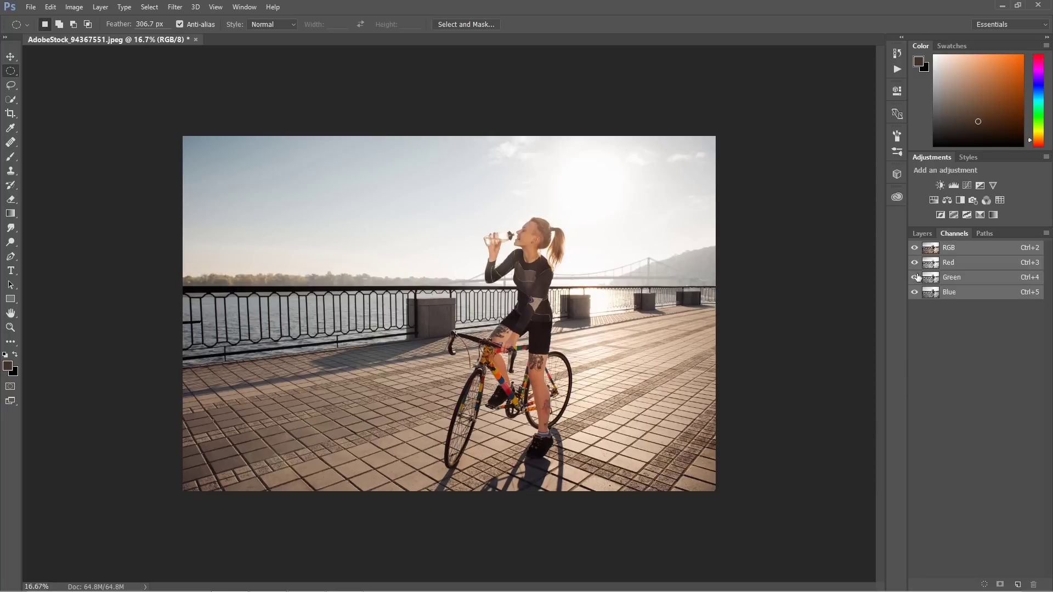
left_click(914, 277)
left_click(914, 292)
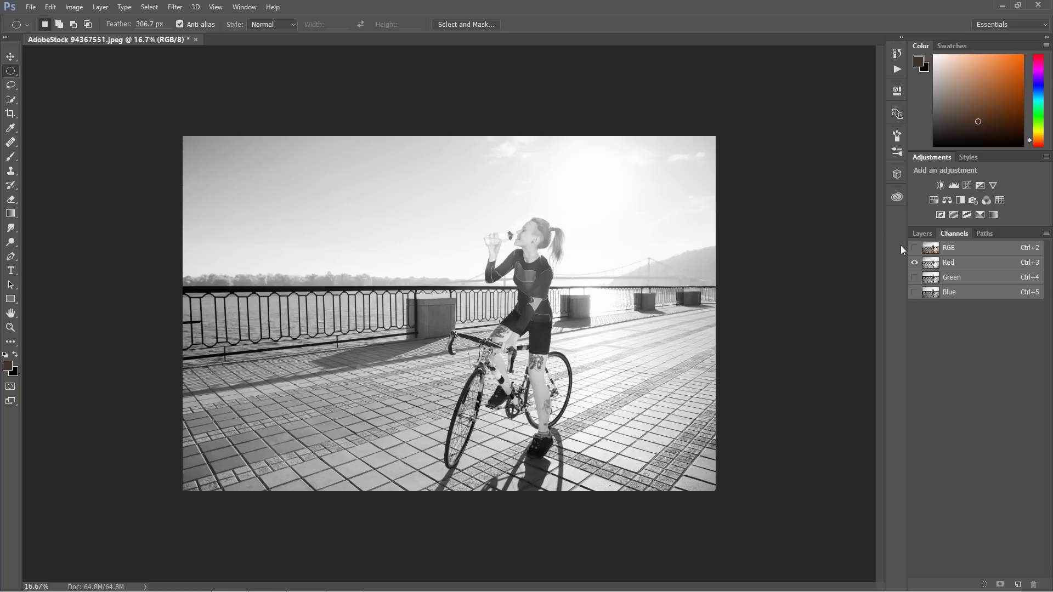
Step: View the Green and Blue channels alone, restore full colour, and load the Blue channel as a selection
left_click(914, 277)
left_click(914, 262)
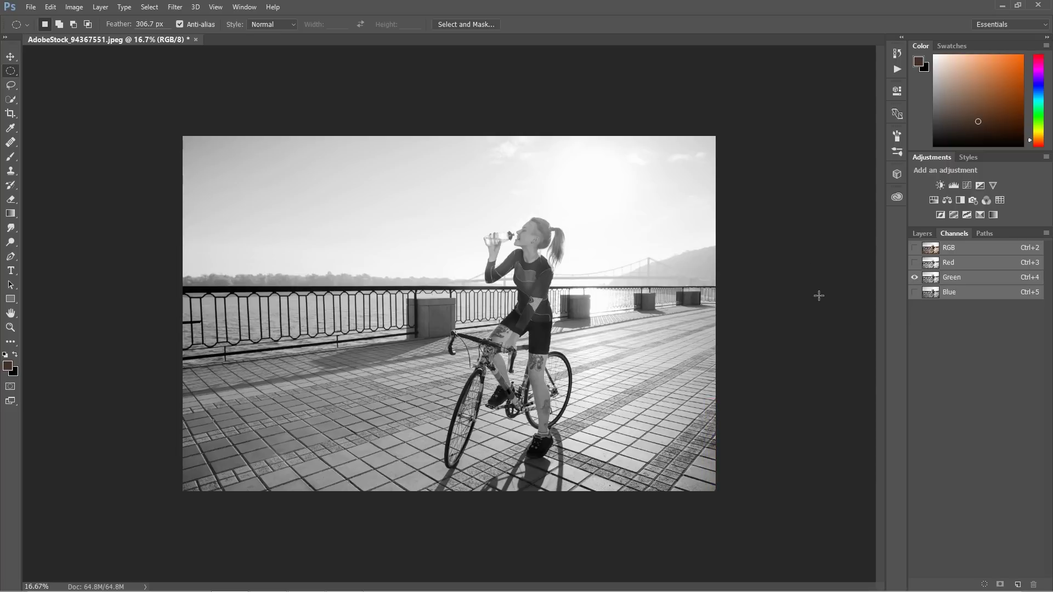
left_click(914, 292)
left_click(914, 277)
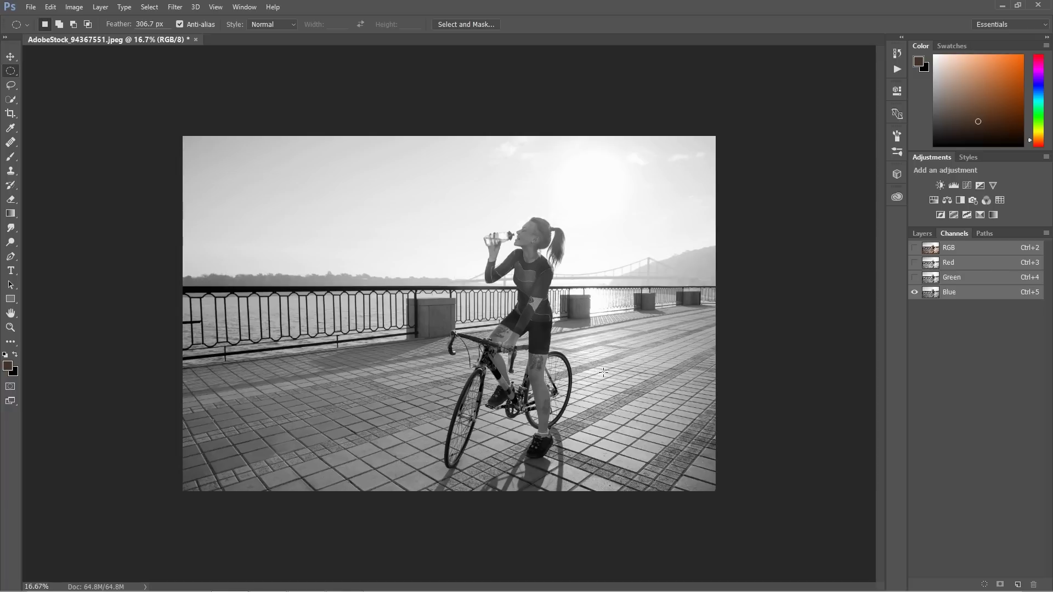
left_click_drag(914, 277, 915, 263)
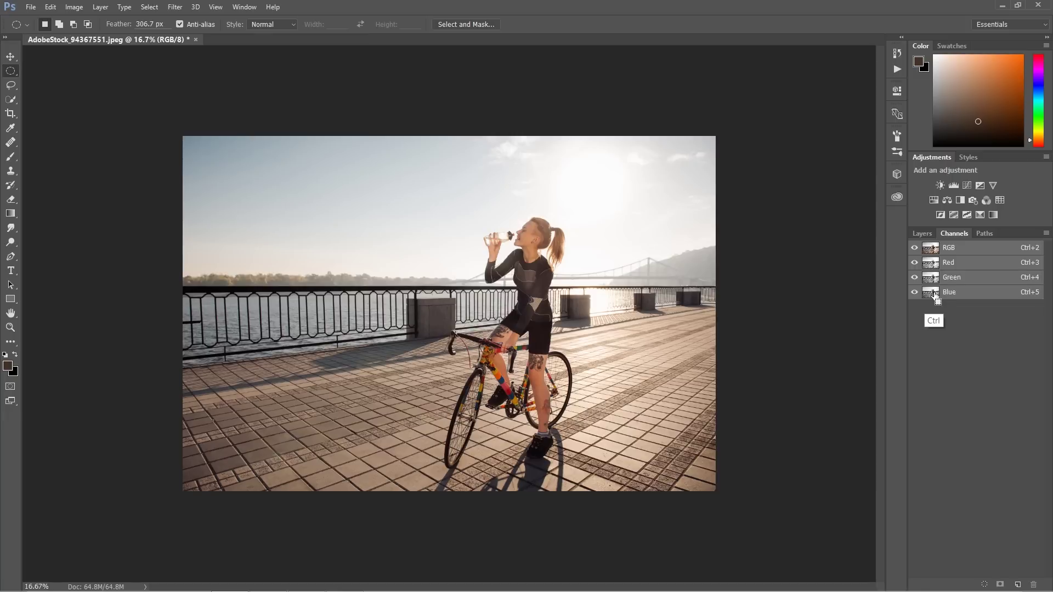
key("ctrl+alt+2")
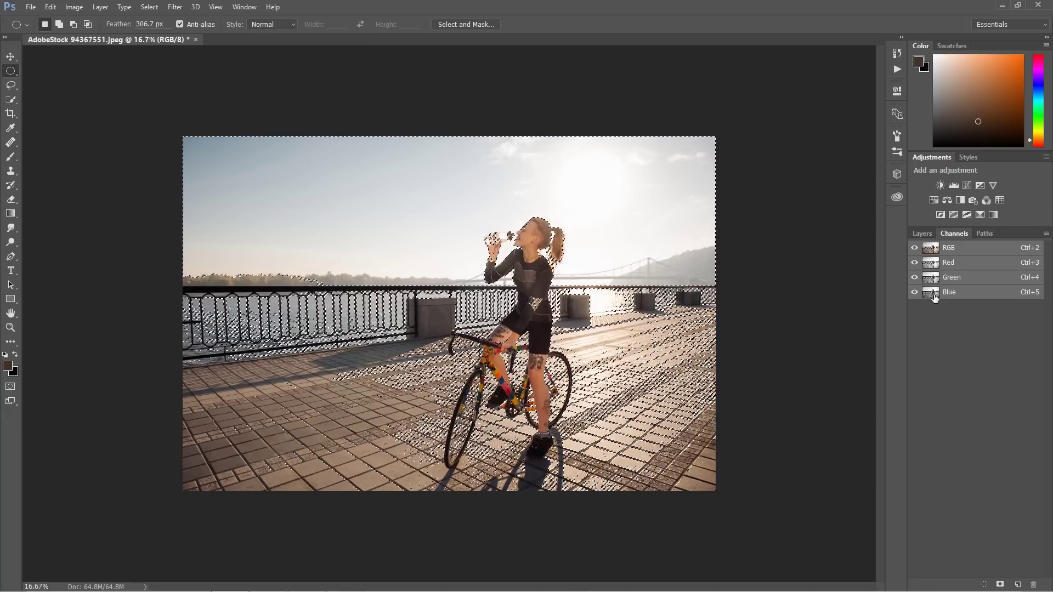
Step: Add a Color Balance layer masked by the Blue-channel selection and display its mask in greyscale
left_click(922, 233)
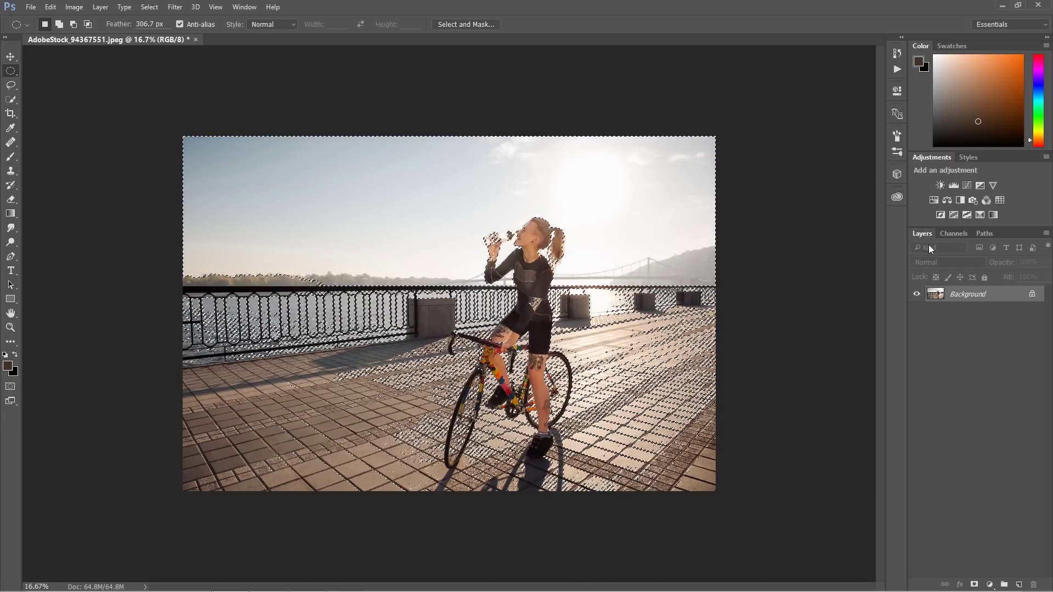
left_click(990, 584)
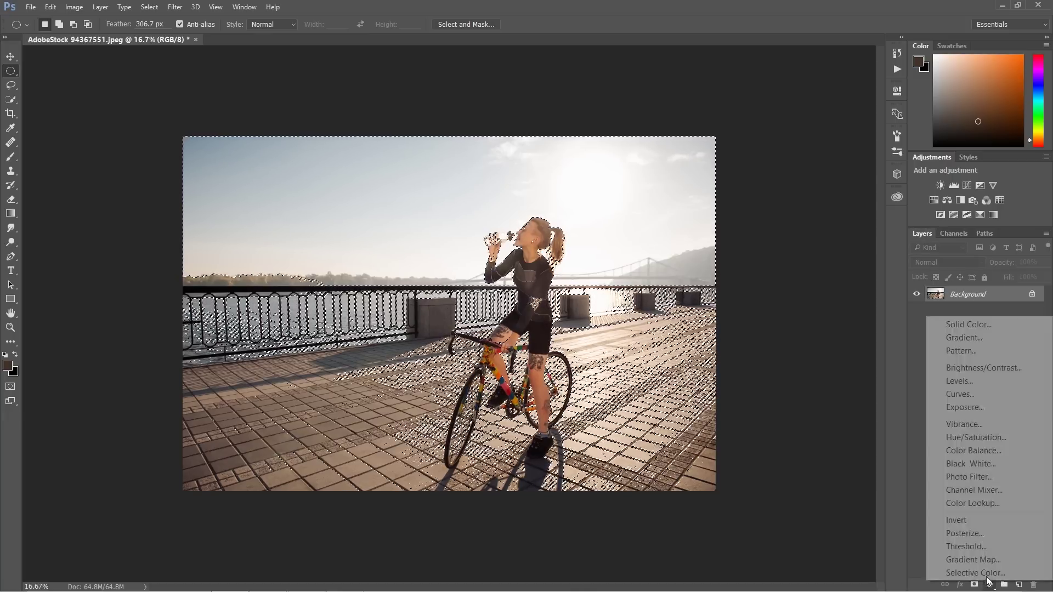
left_click(979, 451)
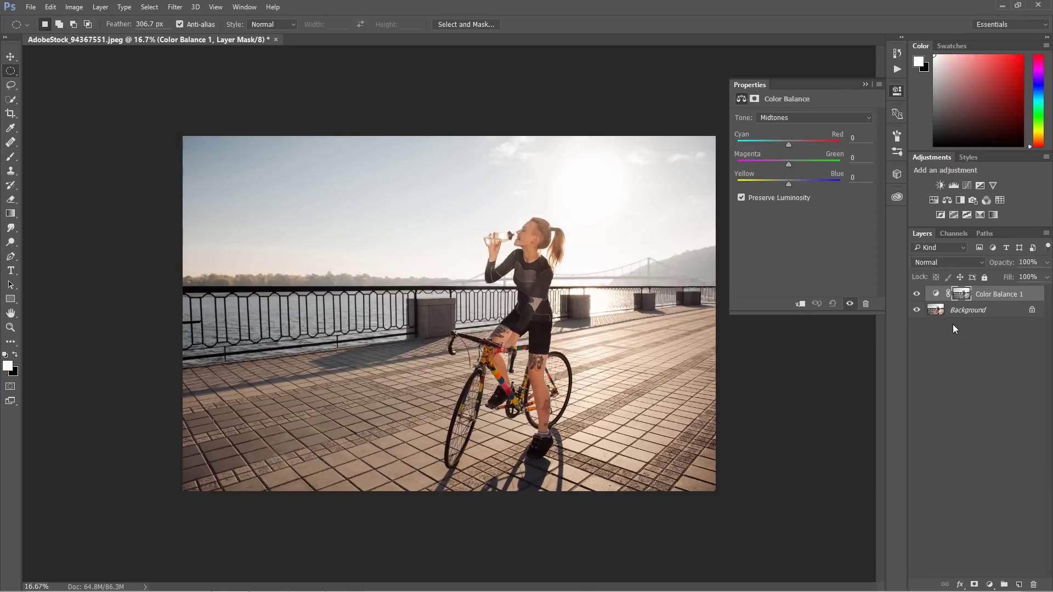
key("alt")
key("alt")
left_click(961, 297, "alt")
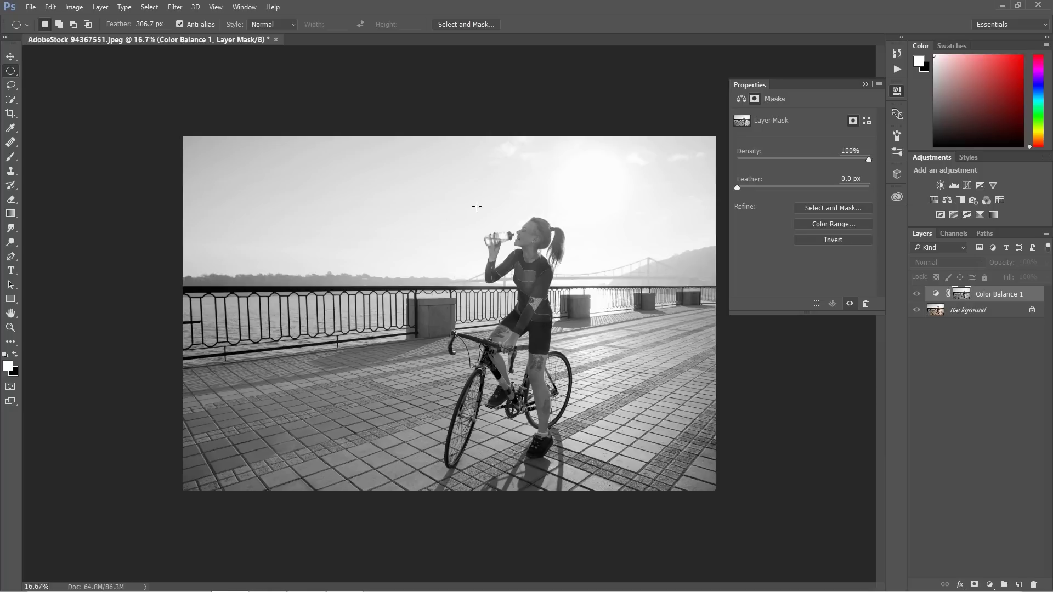
Step: Return to the colour image and set the masked layer's Highlights to Cyan–Red +10, Yellow–Blue -15
key("alt")
left_click(960, 294, "alt")
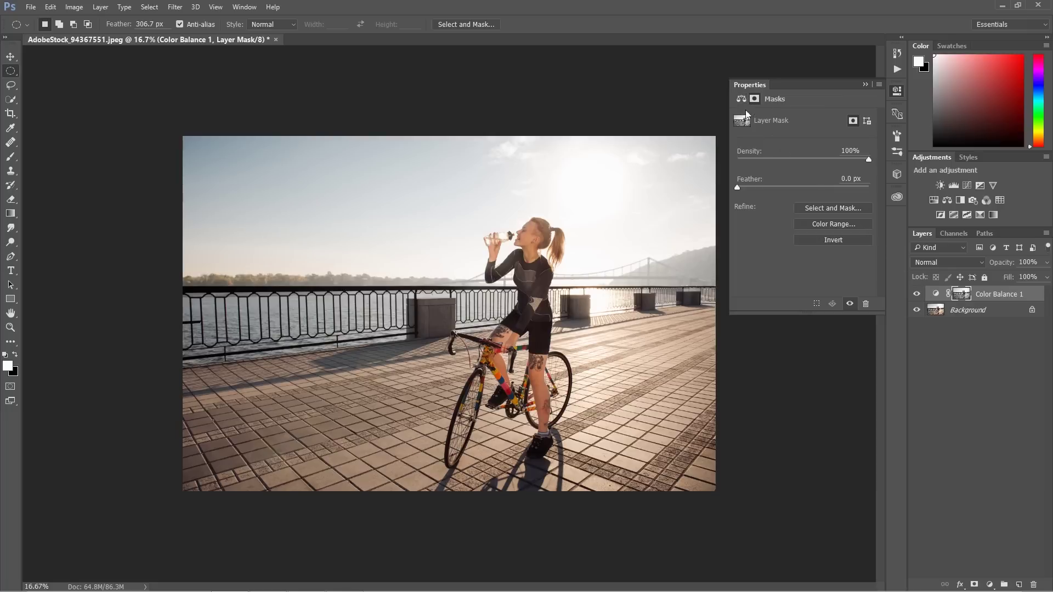
left_click(741, 99)
left_click(772, 120)
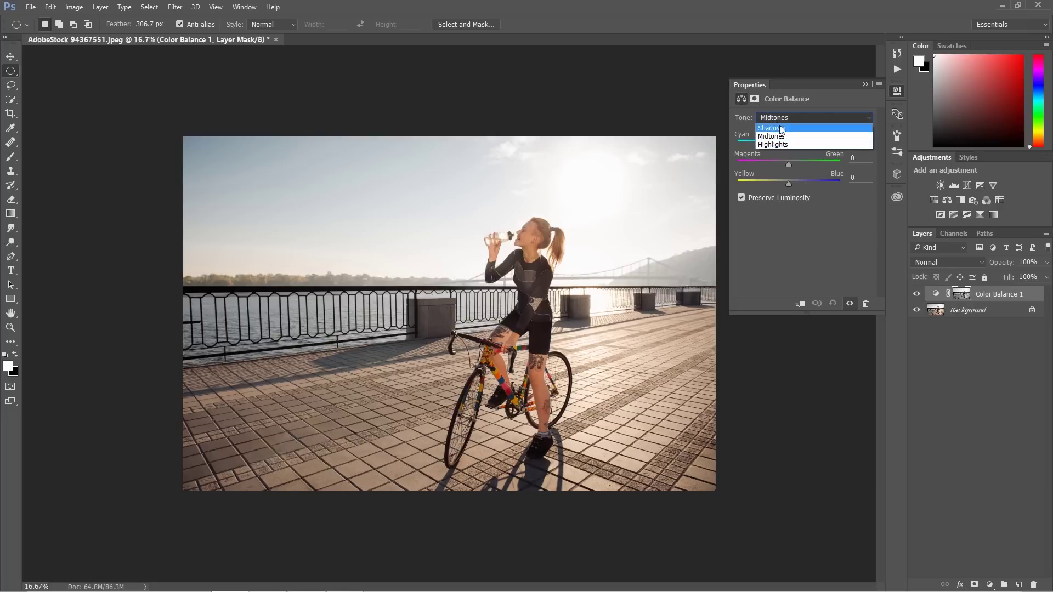
left_click(779, 147)
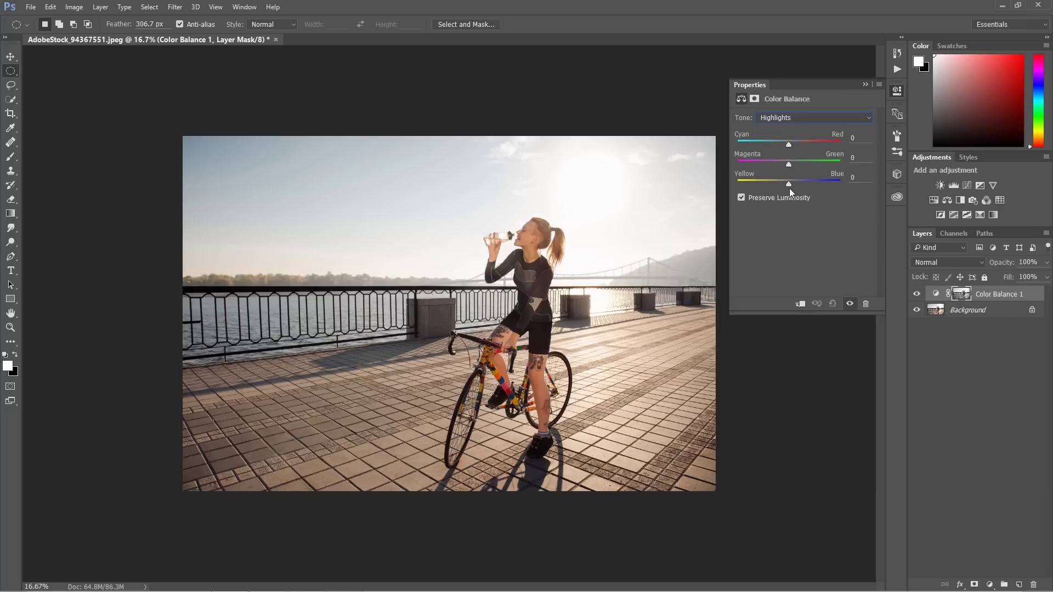
left_click_drag(785, 184, 780, 182)
left_click_drag(789, 145, 797, 143)
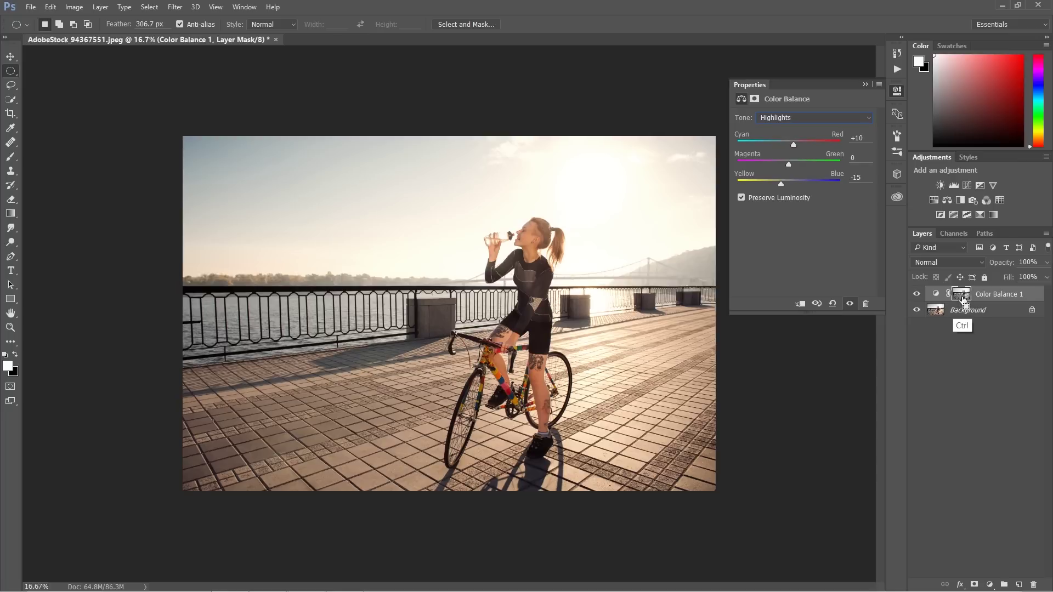
Step: Add a second Color Balance layer from the mask selection and preview its inverted mask in greyscale
left_click(961, 294, "ctrl")
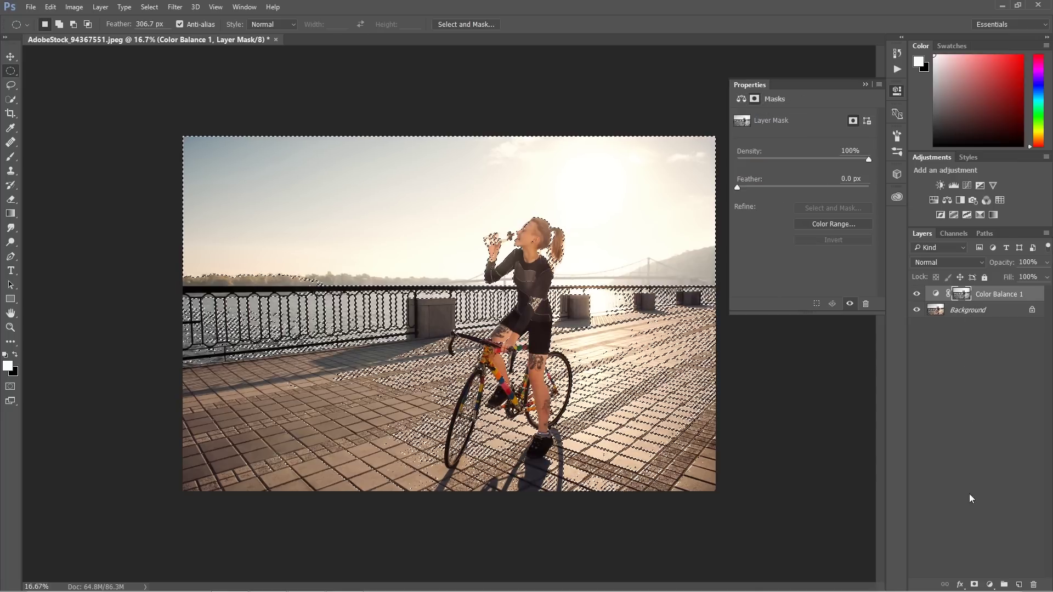
left_click(990, 585)
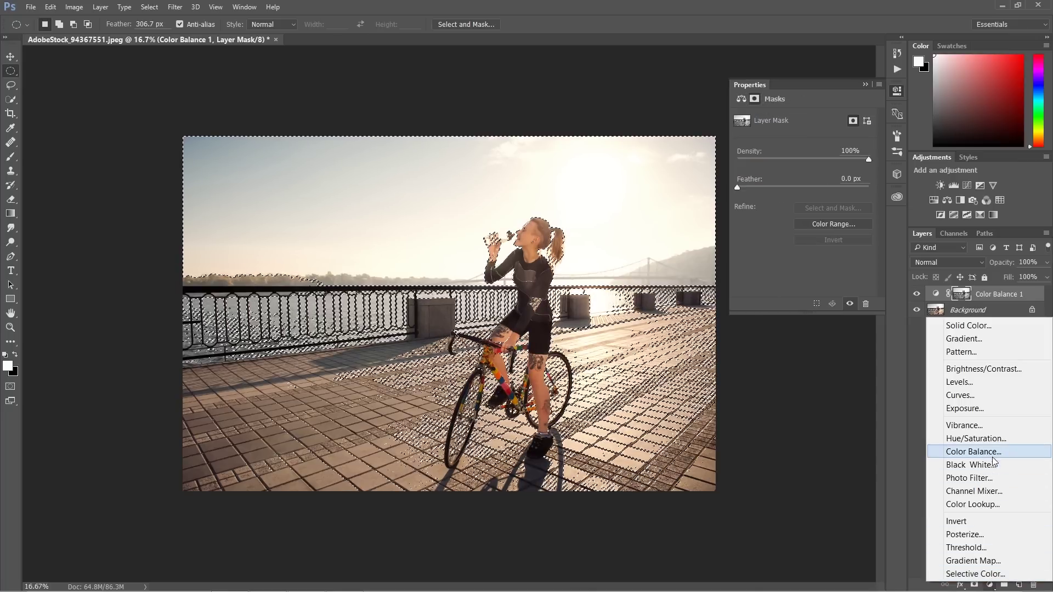
left_click(981, 440)
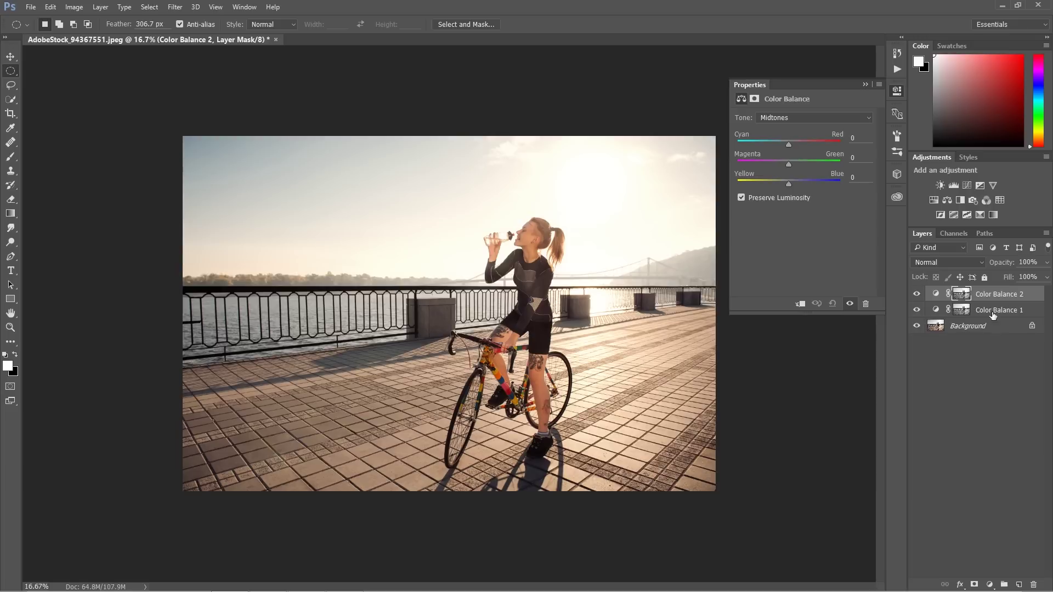
left_click(964, 295)
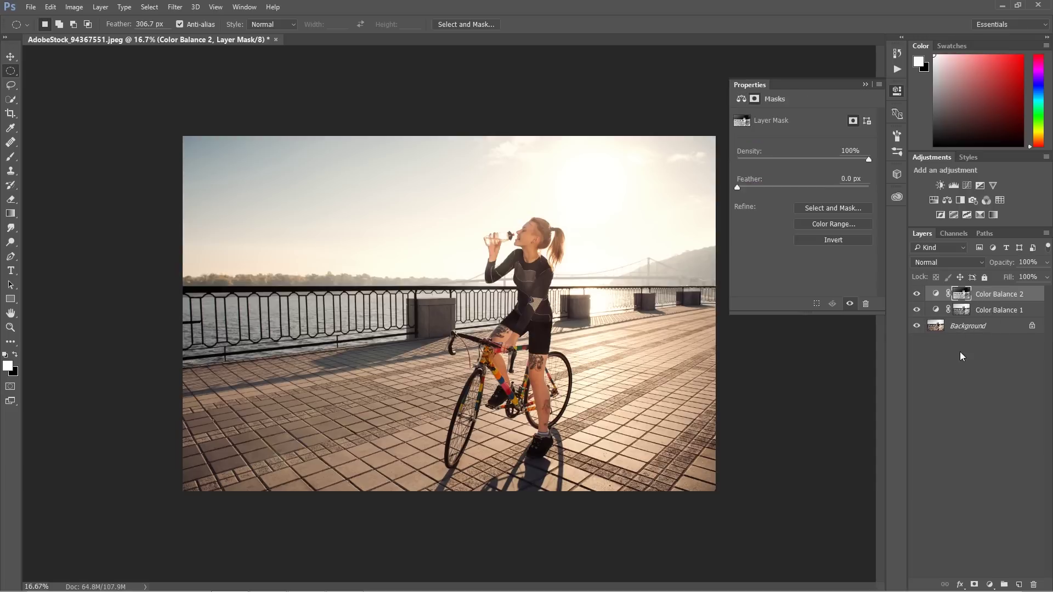
key("alt")
left_click(964, 296, "alt")
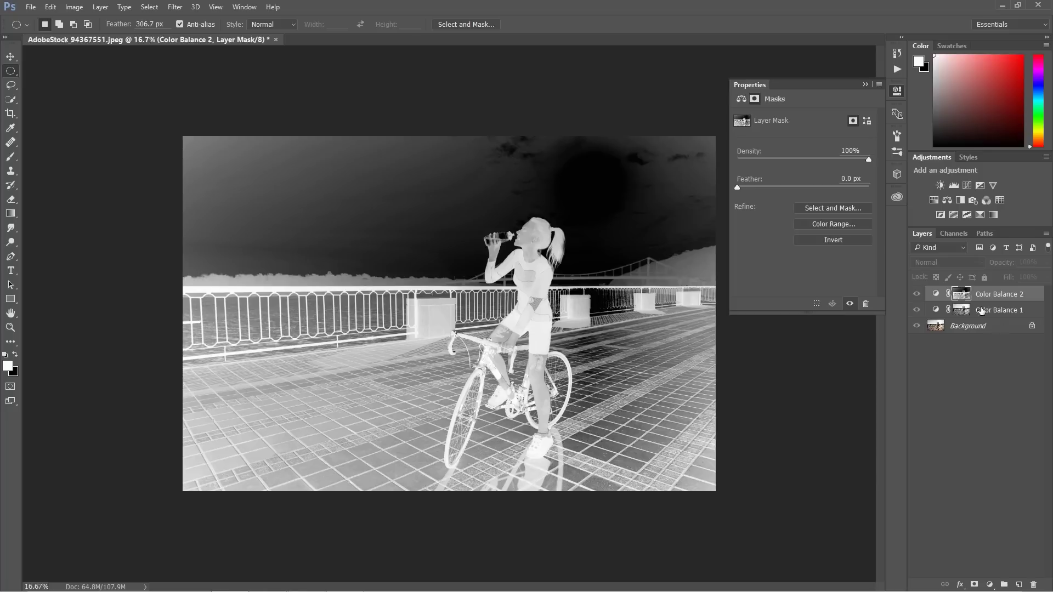
Step: Rename the two Color Balance layers 'Highlights' and 'Shadows'
left_click(962, 294, "alt")
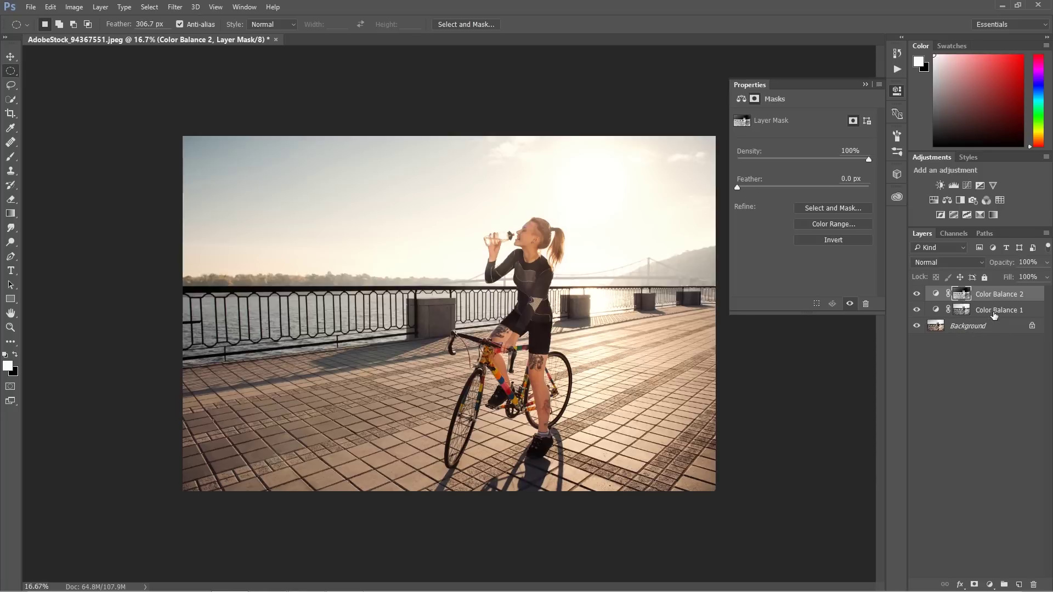
double_click(994, 311)
type("Highlights\\")
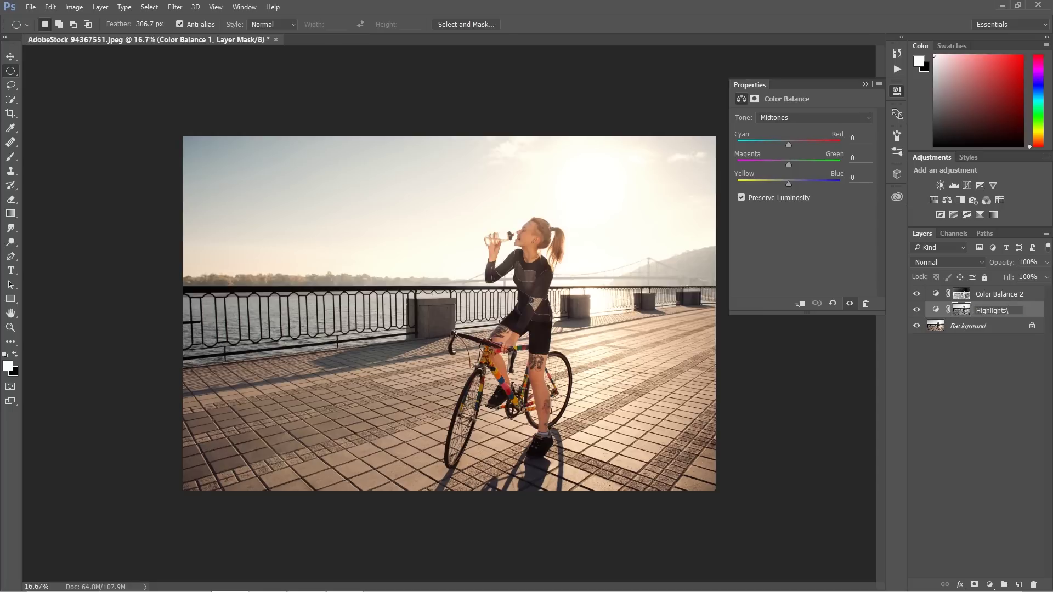
key("Return")
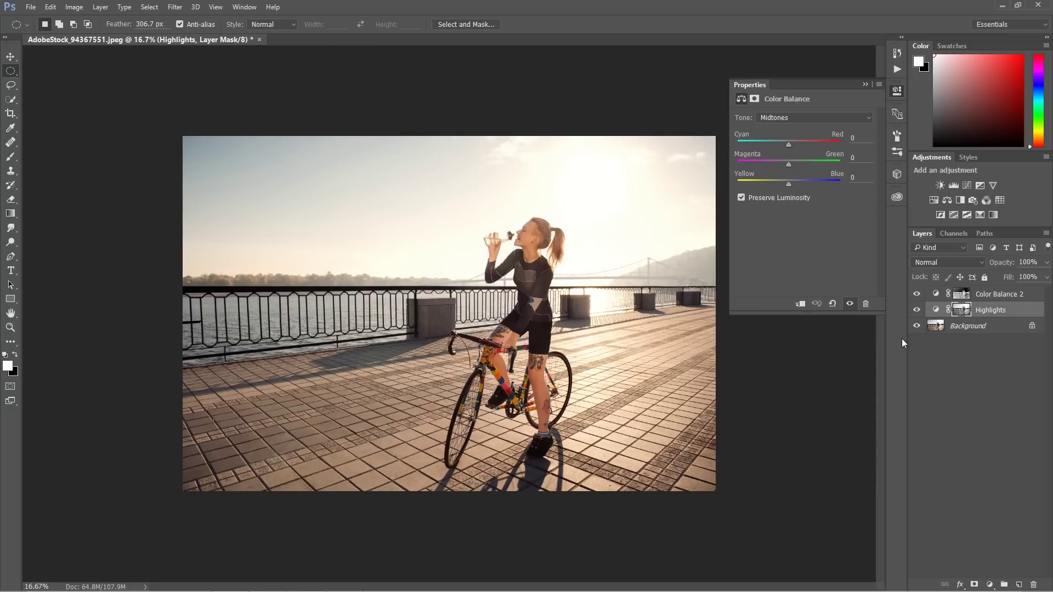
double_click(982, 296)
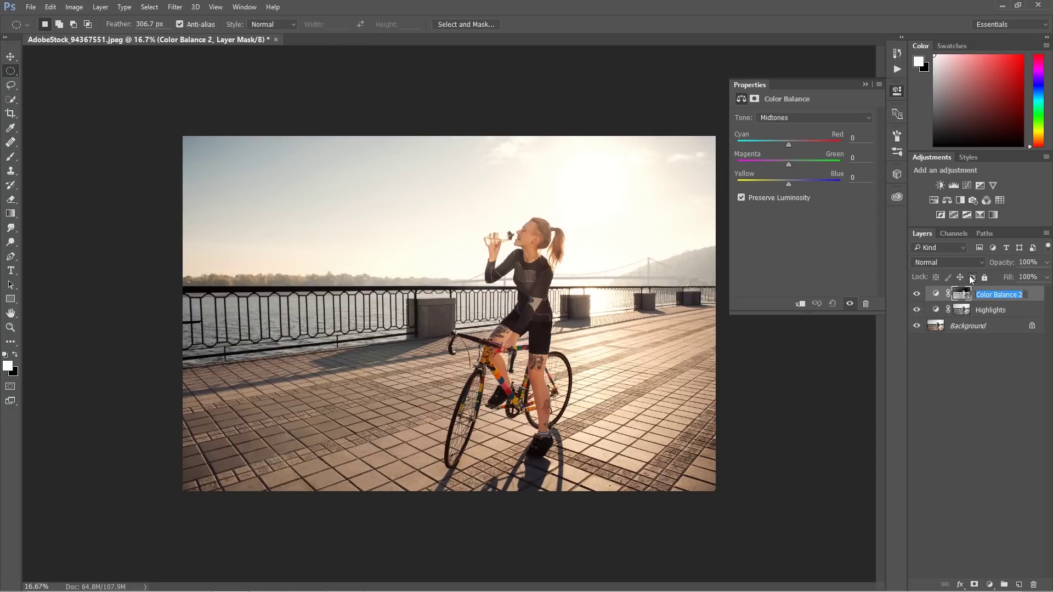
type("Shadows")
key("Return")
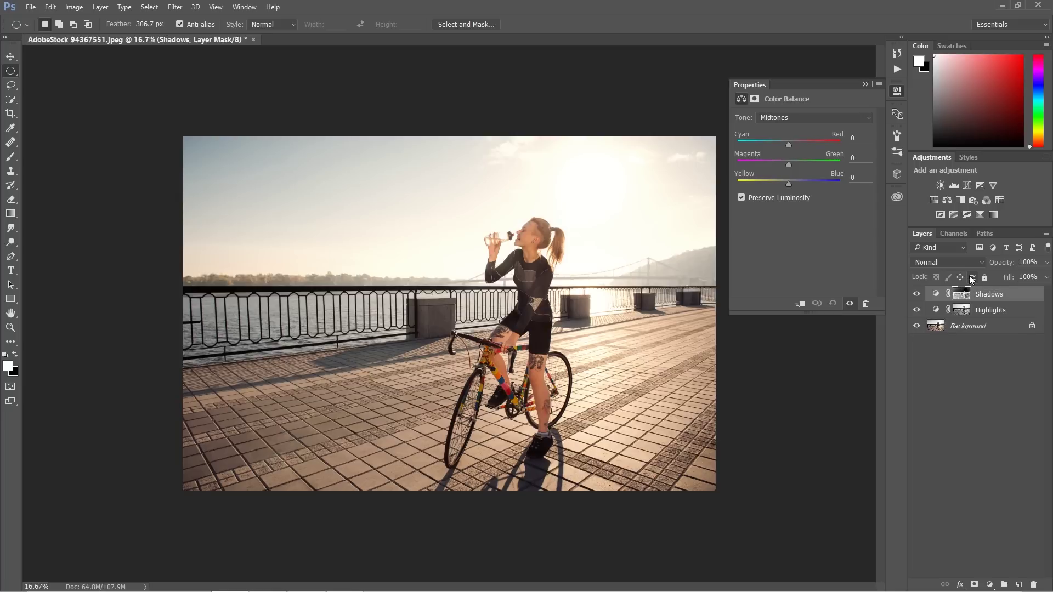
Step: Tint the Shadows layer's shadows to Yellow–Blue +15 and Cyan–Red -13, then group both layers
left_click(765, 119)
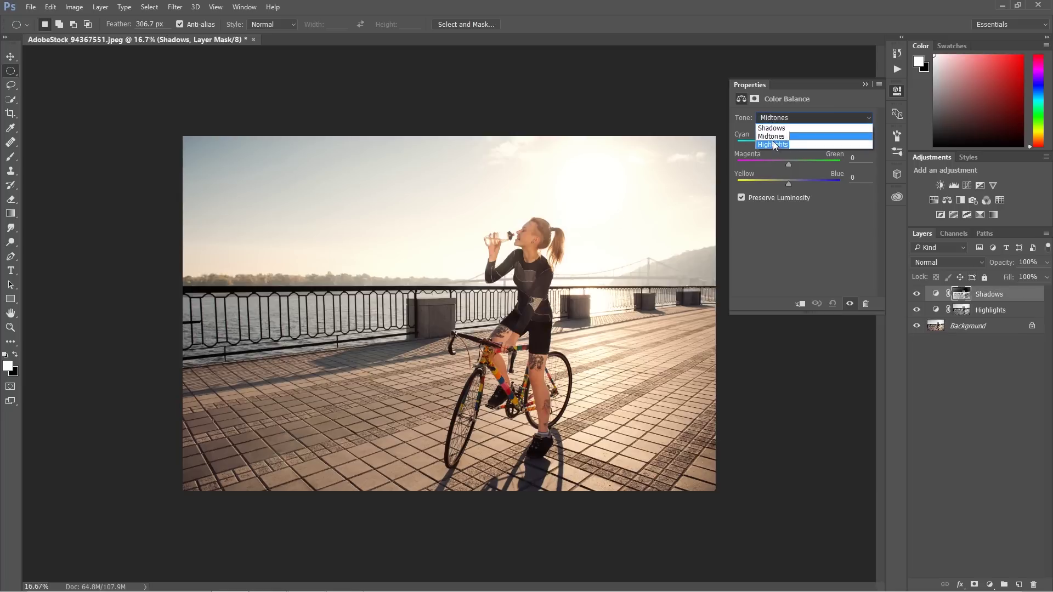
left_click(774, 126)
left_click_drag(790, 183, 796, 181)
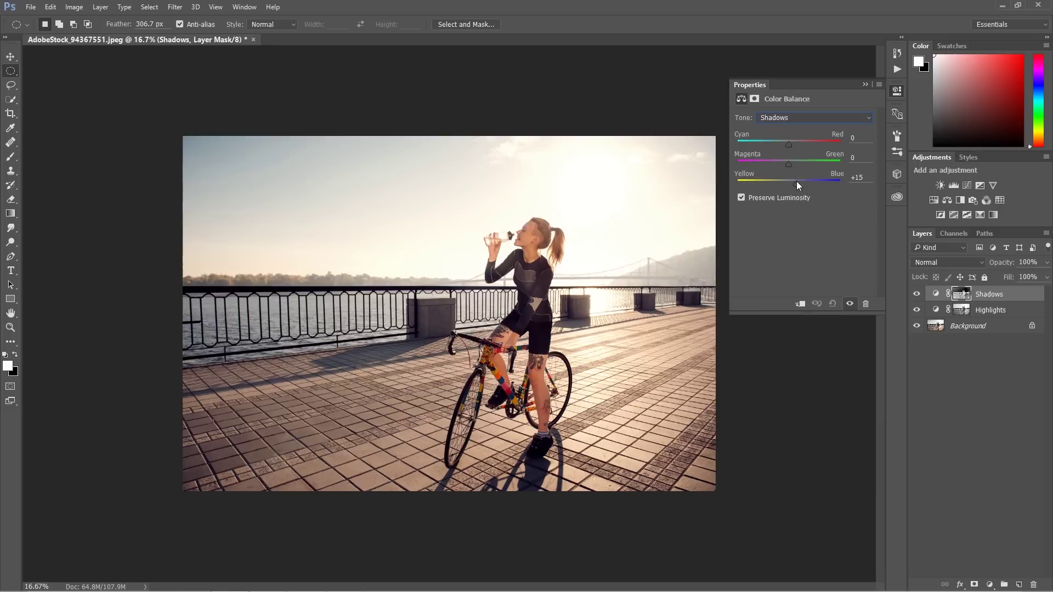
left_click(783, 143)
left_click_drag(780, 141, 782, 142)
left_click(989, 311, "shift")
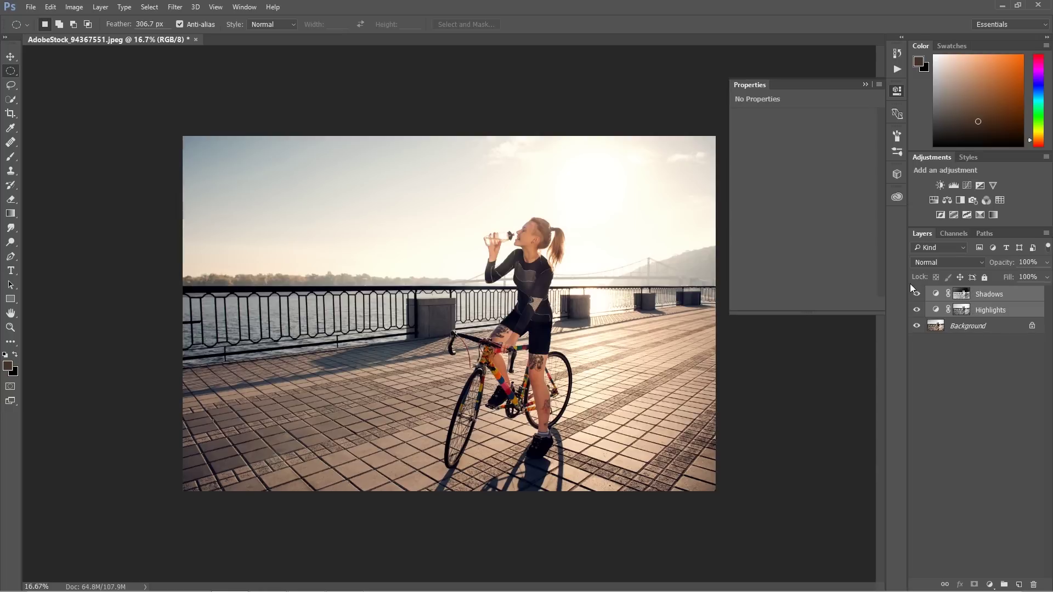
key("ctrl+g")
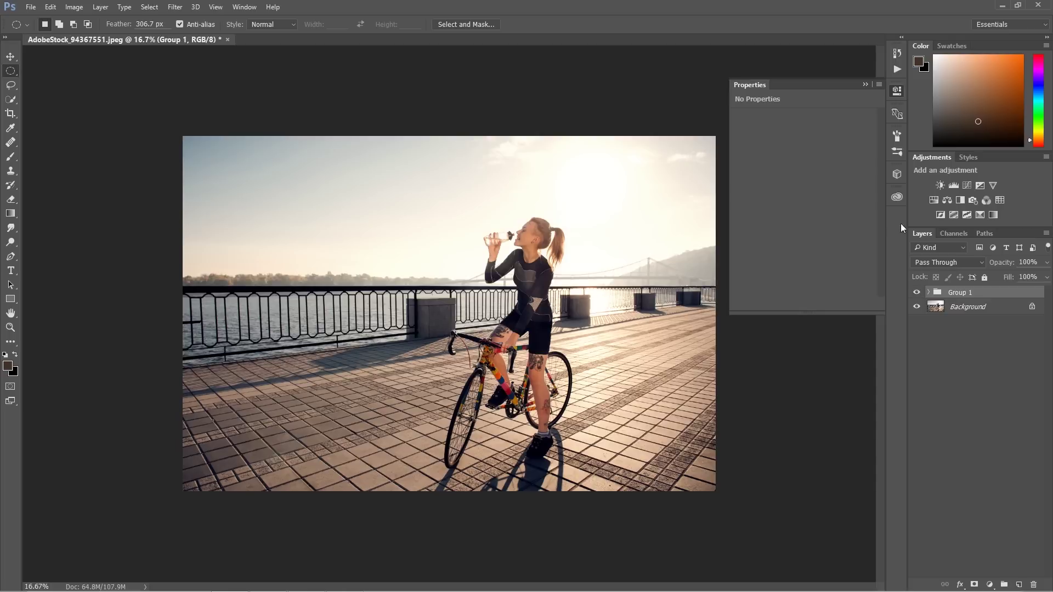
Step: Name the group 'Color Balance' and toggle its visibility to compare before and after
double_click(967, 295)
type("Color Balance")
key("Return")
left_click(916, 292)
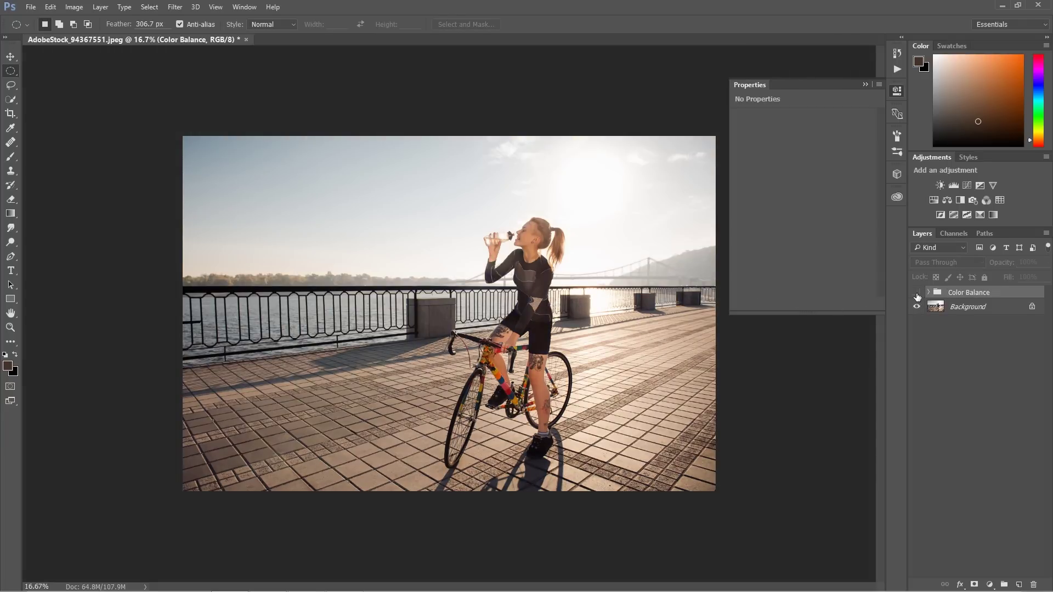
left_click(916, 293)
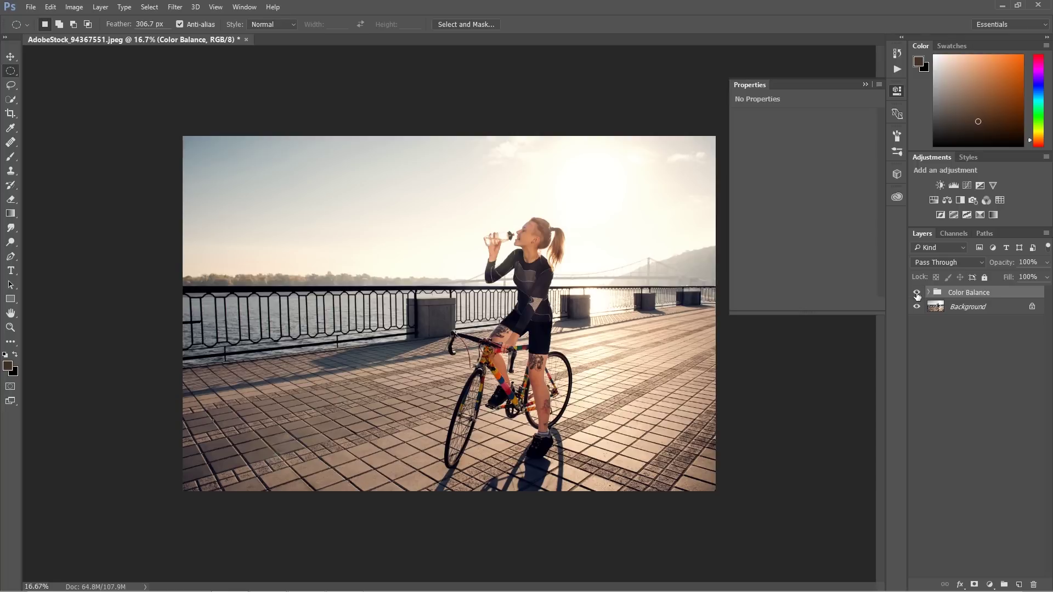
left_click(917, 293)
left_click(916, 294)
left_click(917, 293)
left_click(917, 293)
left_click(990, 585)
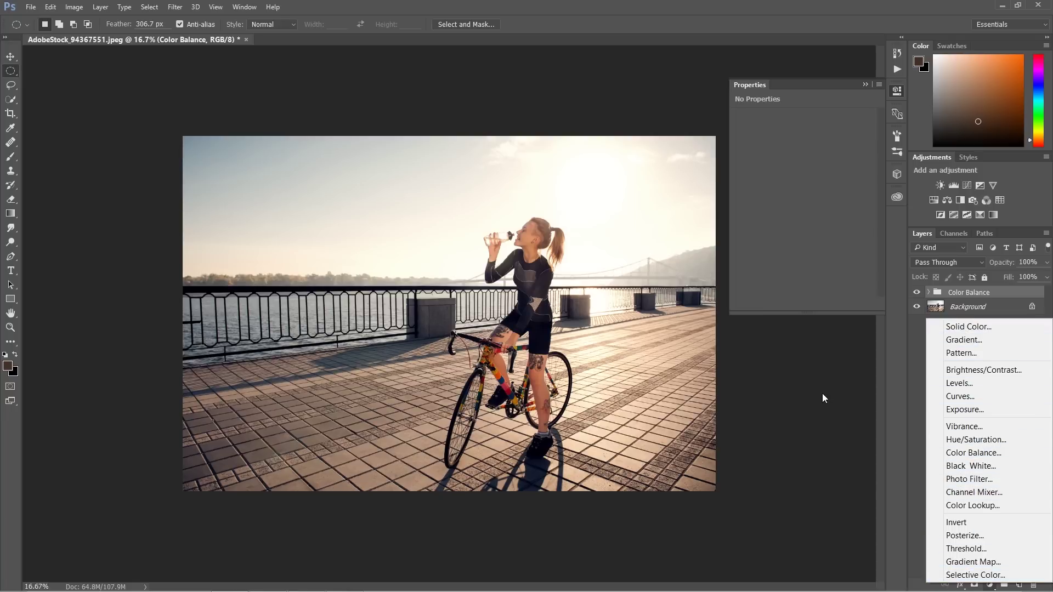
Step: Expand the Color Balance group, load the Shadows layer mask as a selection, and collapse the group
left_click(930, 293)
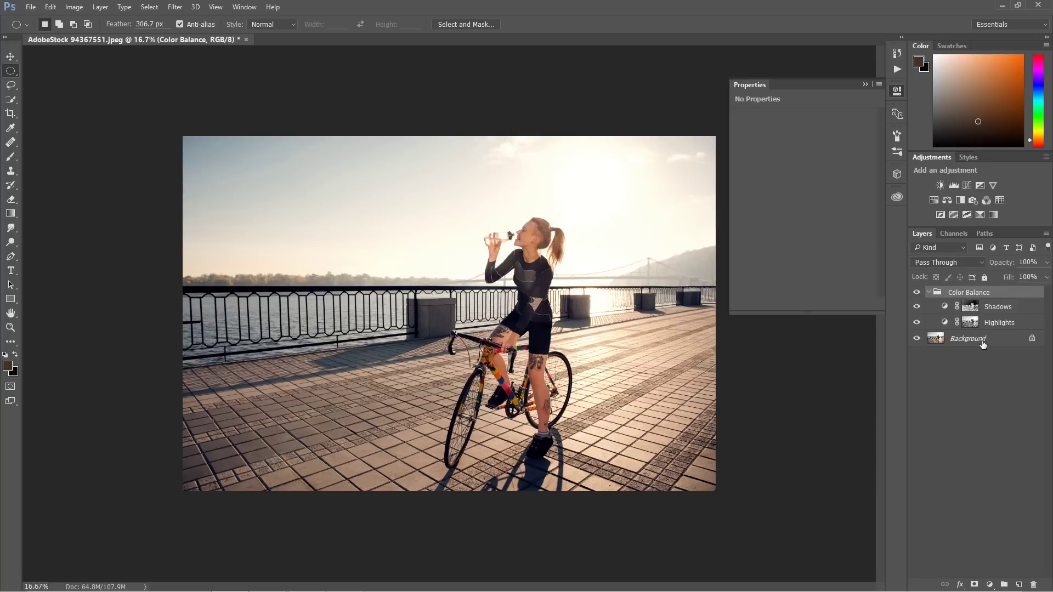
left_click(974, 310, "ctrl")
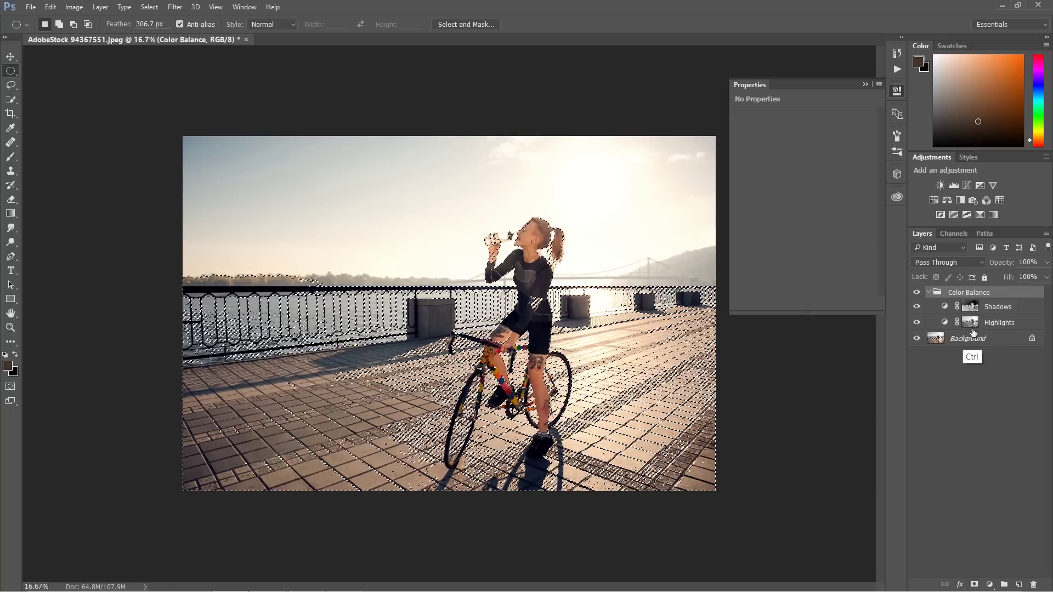
left_click(929, 293)
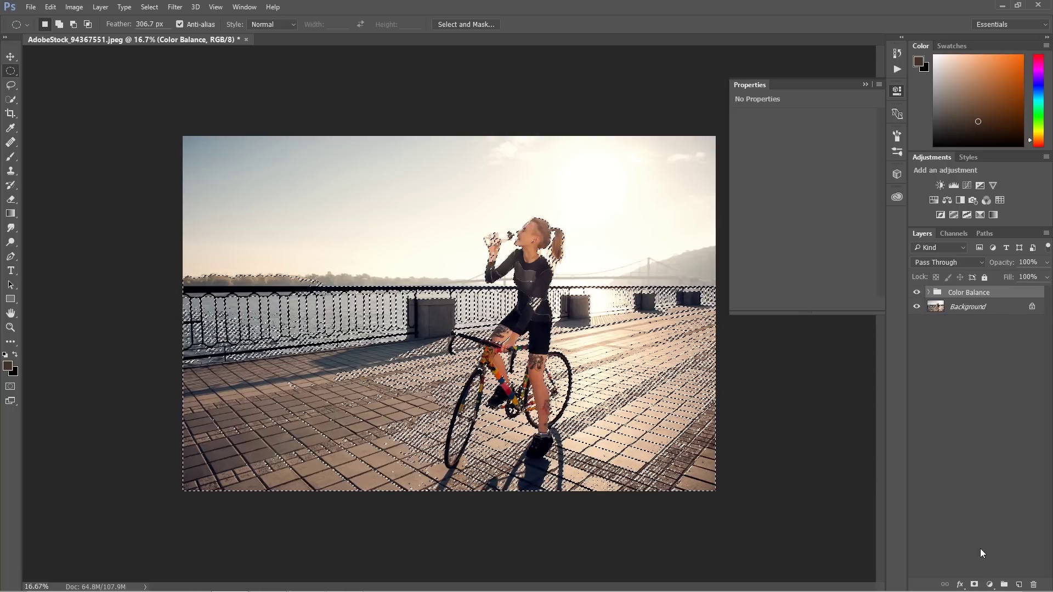
Step: Add a Solid Color fill layer in deep blue (H 232, S 97, B 69) masked by the shadows selection
left_click(989, 584)
left_click(961, 324)
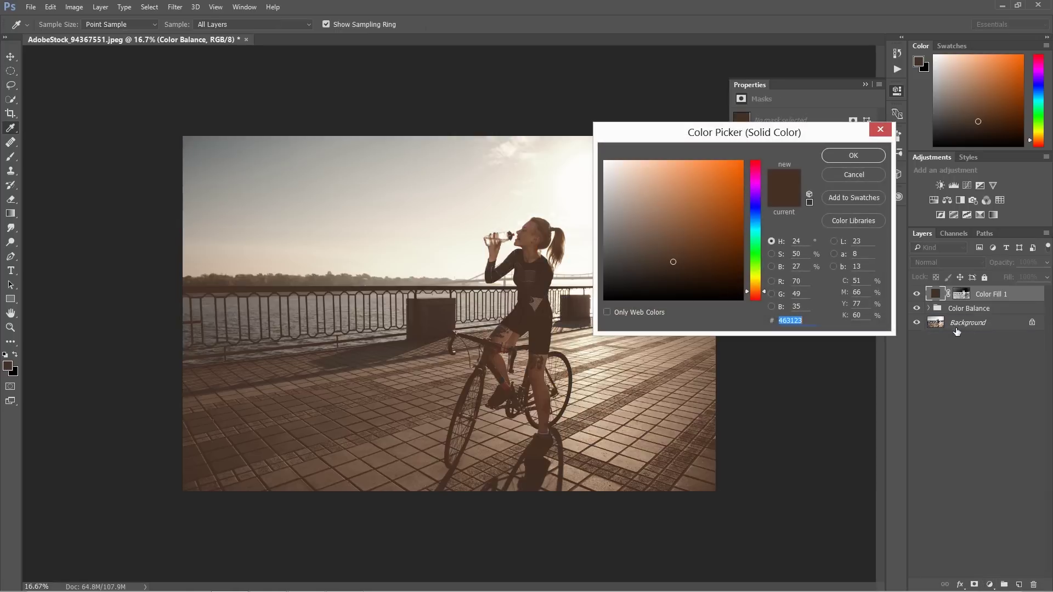
left_click(755, 207)
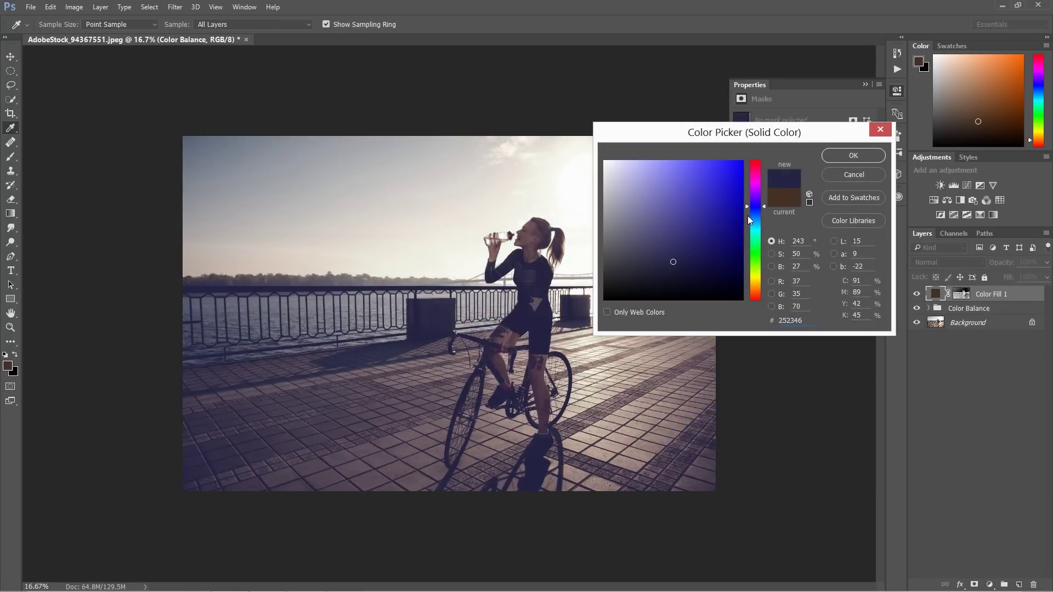
mouse_move(723, 214)
left_mouse_down()
mouse_move(719, 196)
mouse_move(743, 187)
left_mouse_up()
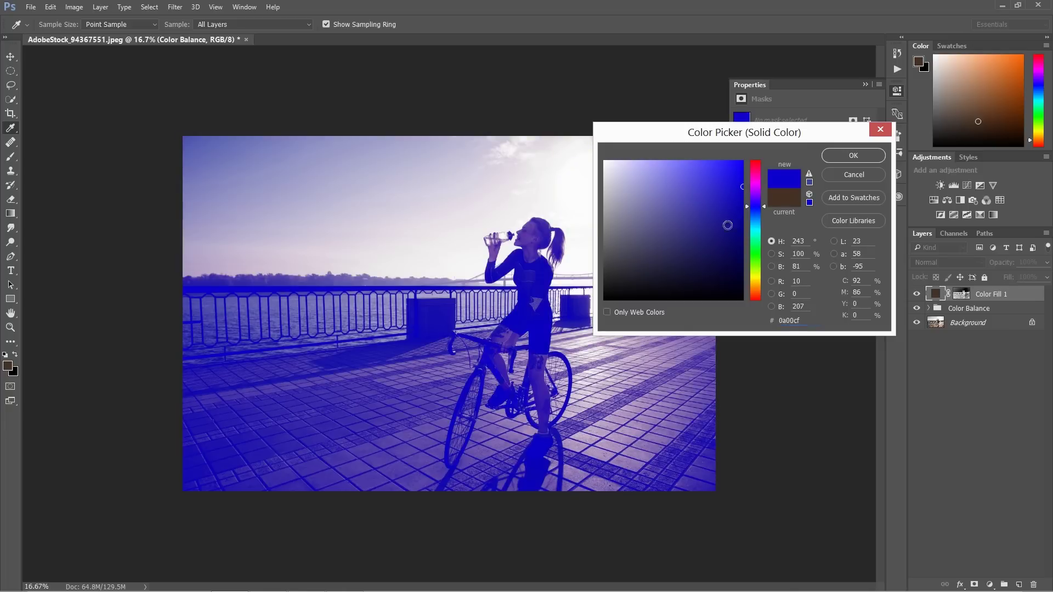
left_click(743, 238)
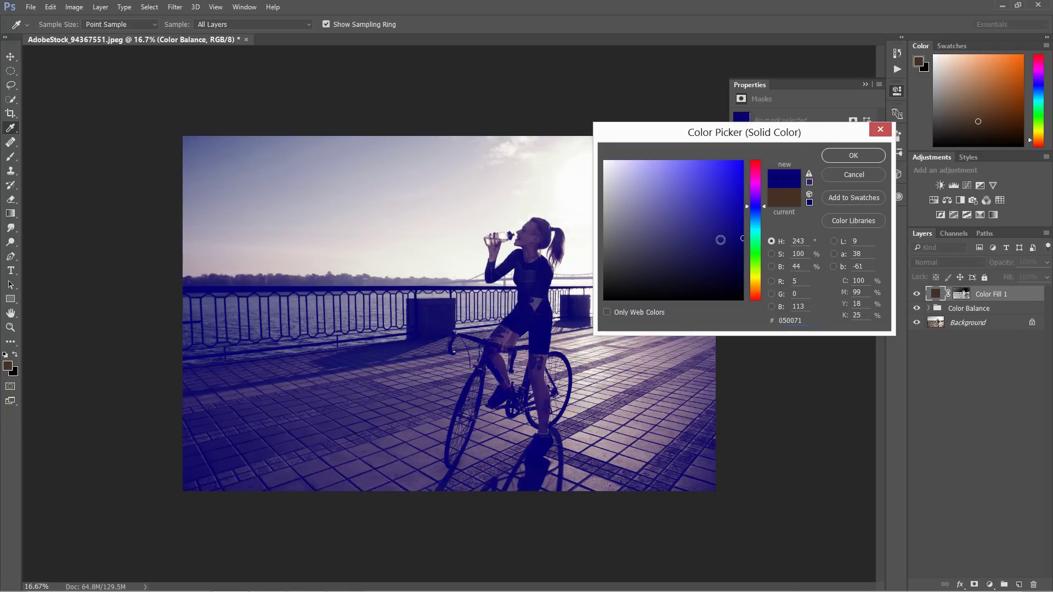
left_click(723, 223)
left_click(743, 226)
left_click(737, 194)
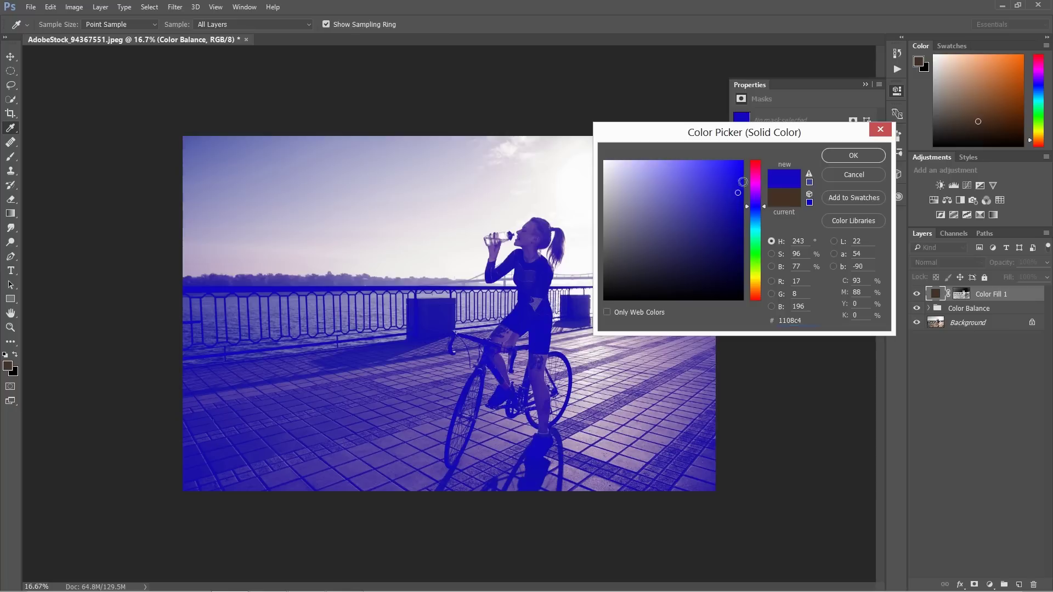
left_click_drag(738, 183, 739, 203)
left_click_drag(757, 209, 756, 211)
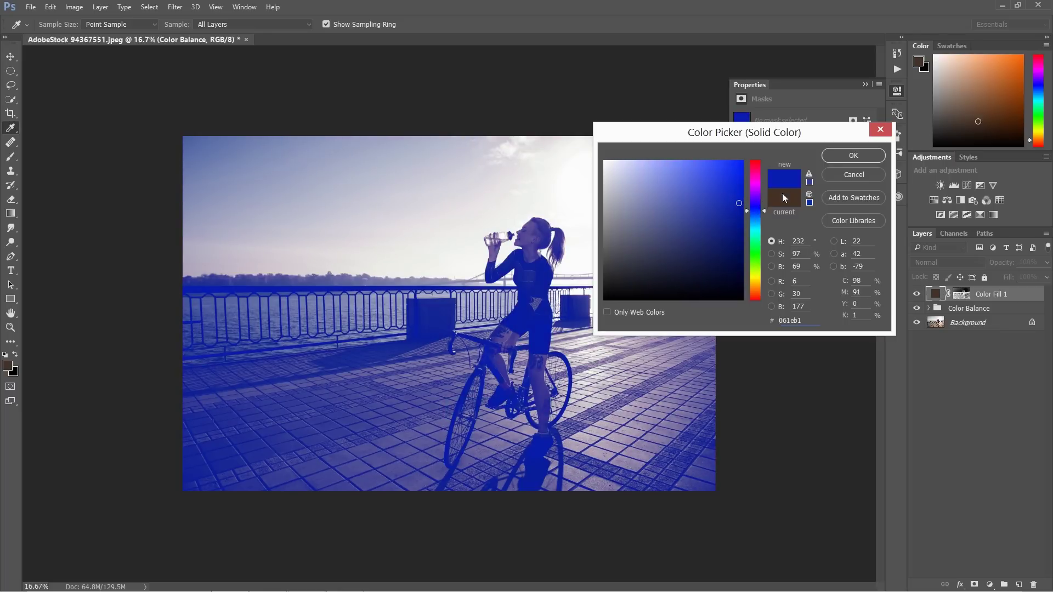
left_click(836, 157)
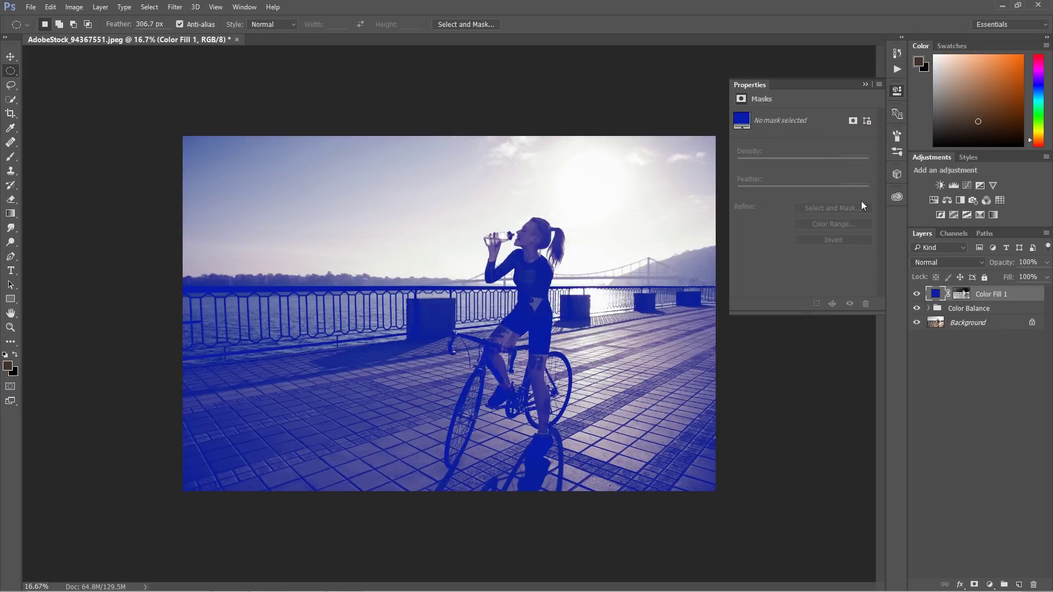
Step: Try Saturation and Color blend modes on the blue fill and lower its opacity to about 47%
left_click(933, 262)
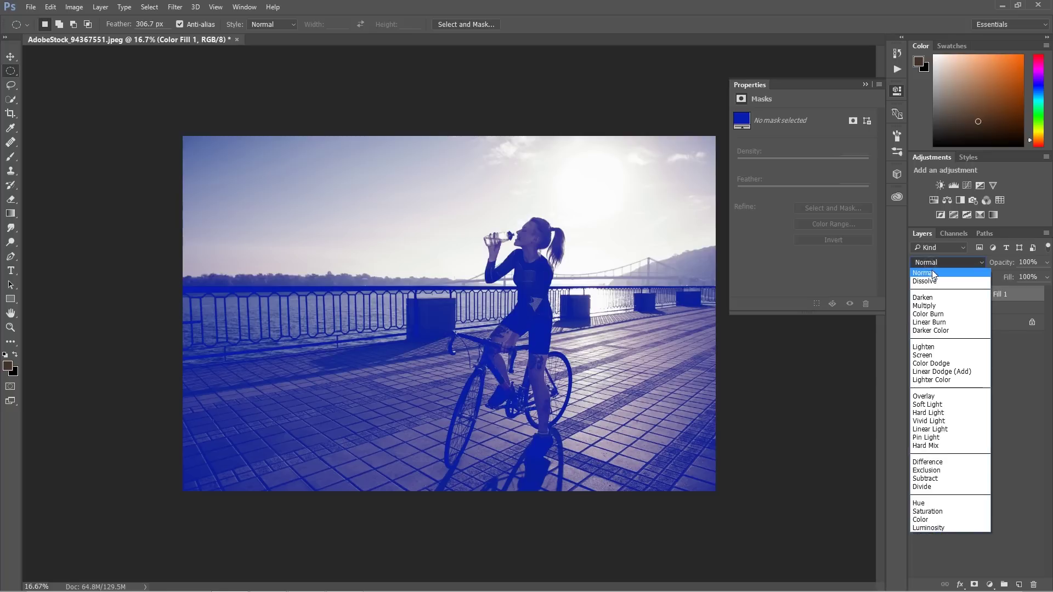
left_click(927, 511)
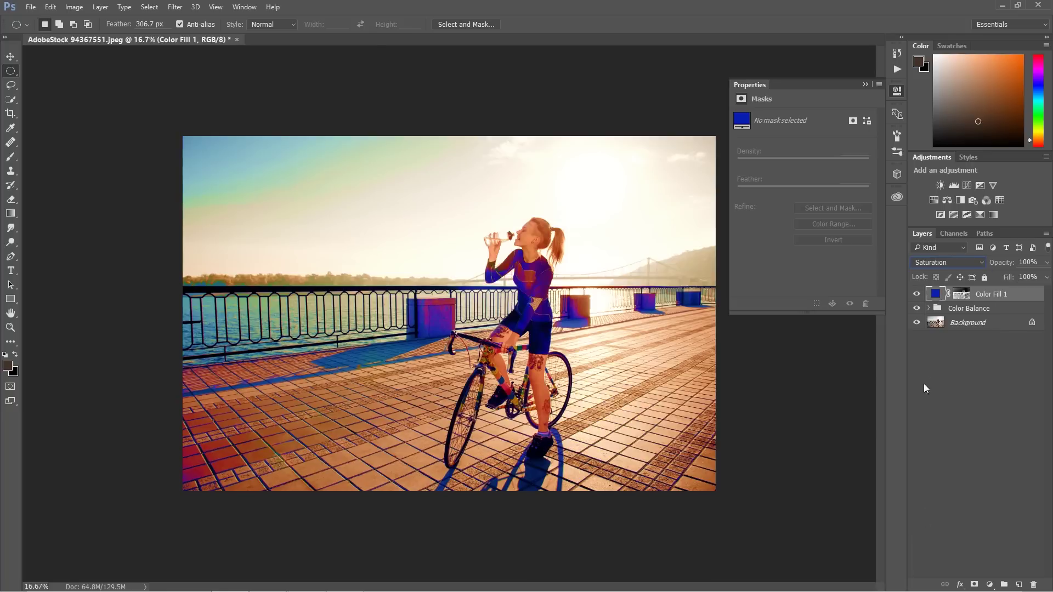
left_click(938, 262)
left_click(927, 517)
left_click_drag(997, 266, 972, 265)
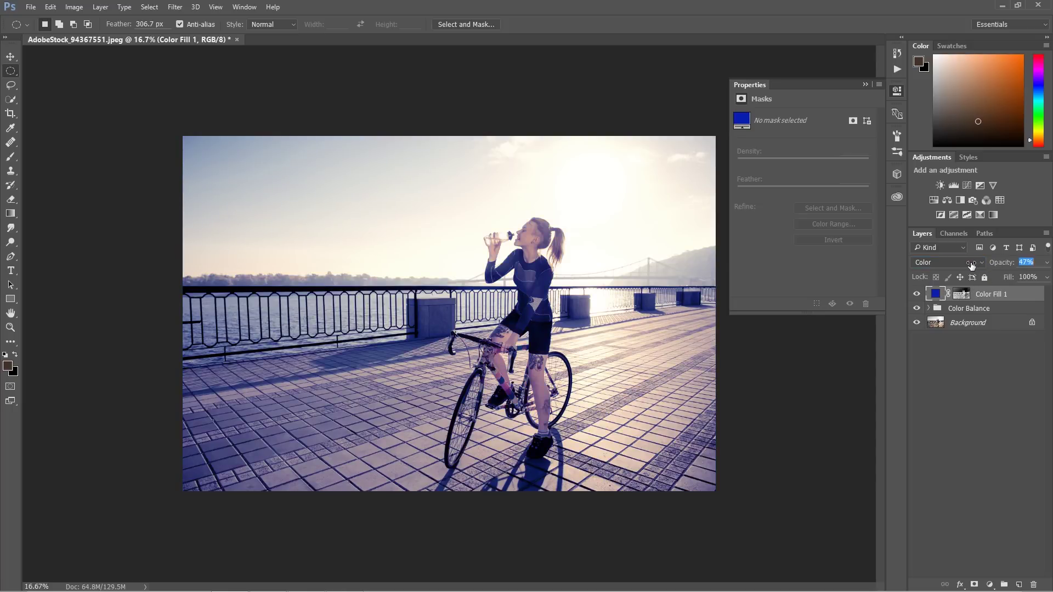
Step: Switch the fill to Soft Light, compare it on and off, then load the Highlights mask as a selection
left_click(917, 294)
left_click(940, 262)
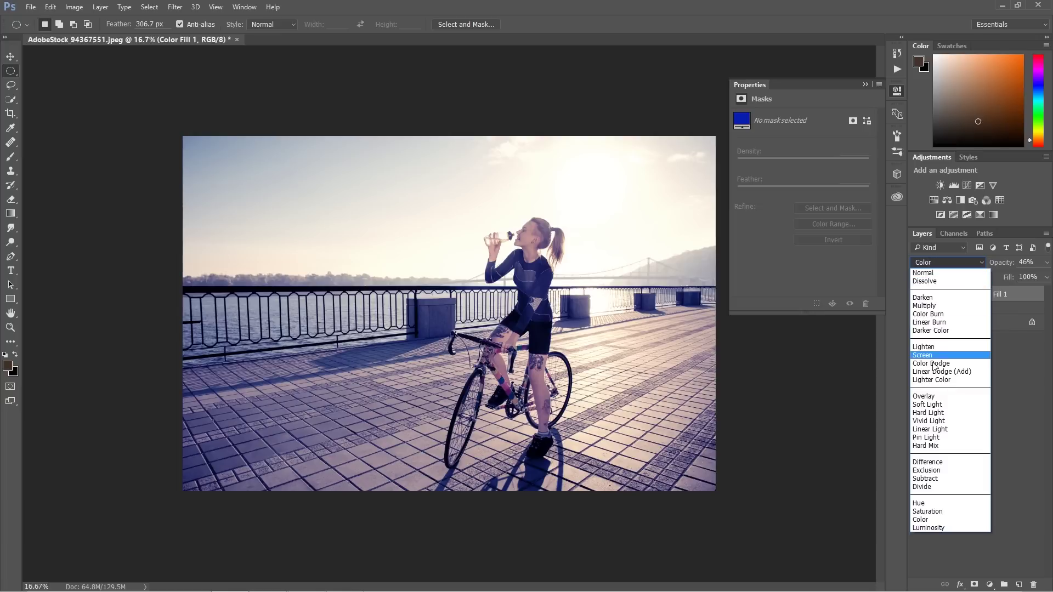
left_click(932, 405)
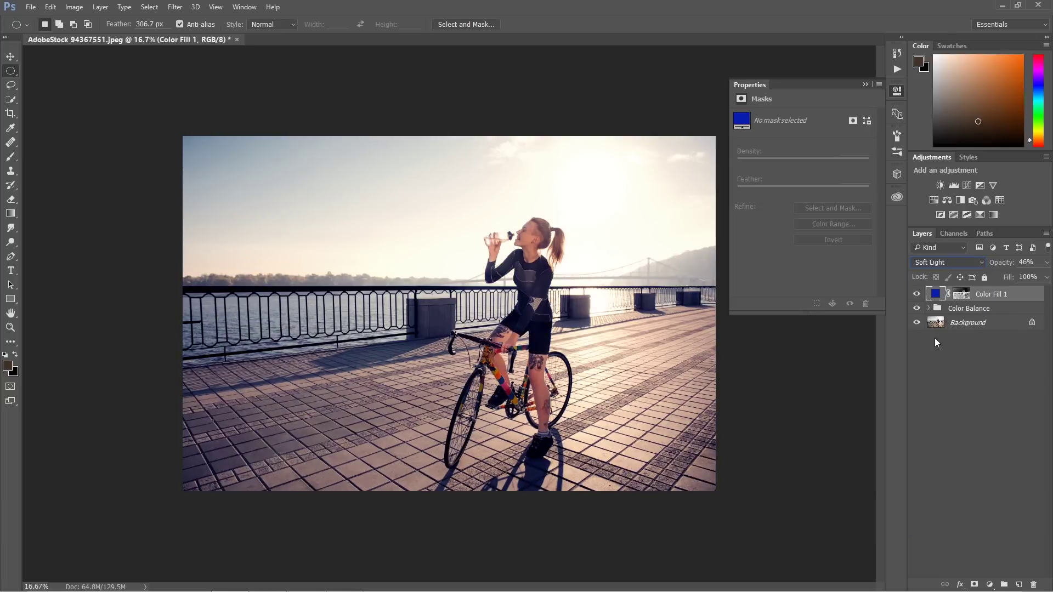
left_click(917, 294)
left_click(917, 294)
left_click(916, 296)
left_click(916, 297)
left_click(929, 308)
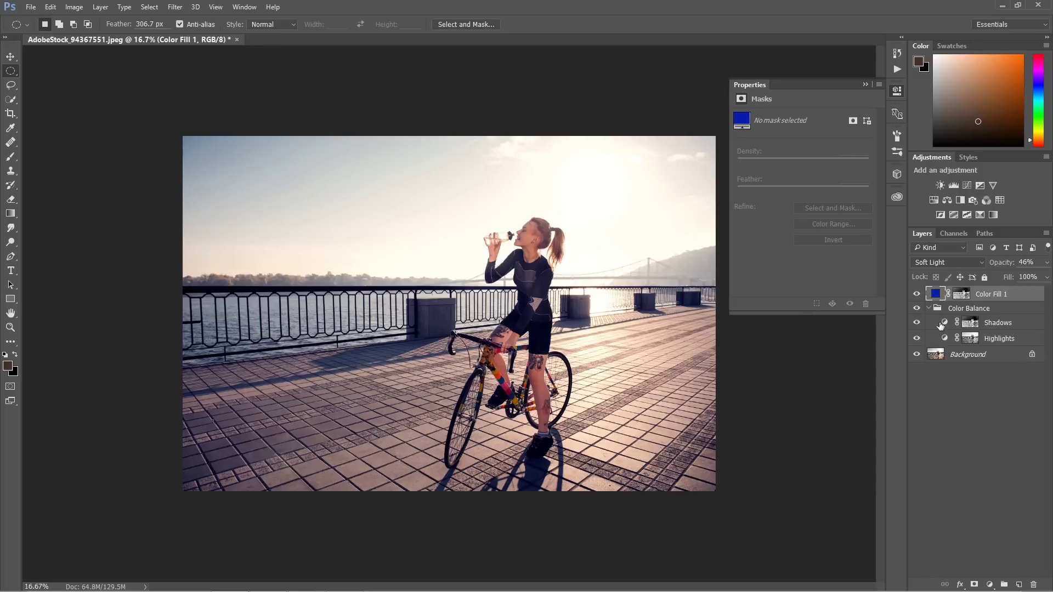
left_click(971, 338, "ctrl")
Step: Add a Warming Filter (85) Photo Filter adjustment layer above the fill
left_click(928, 309)
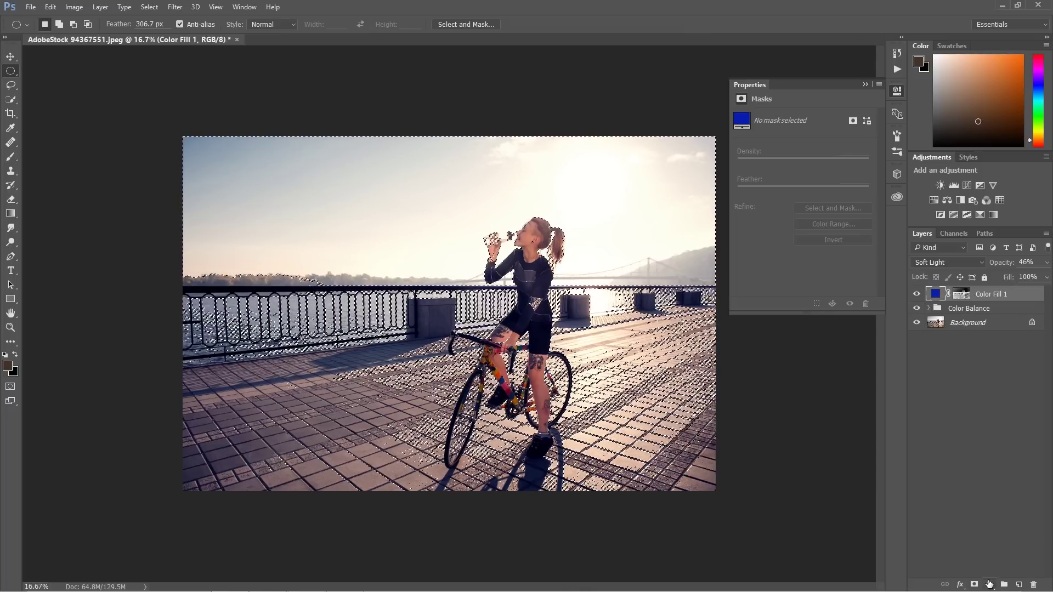
left_click(989, 584)
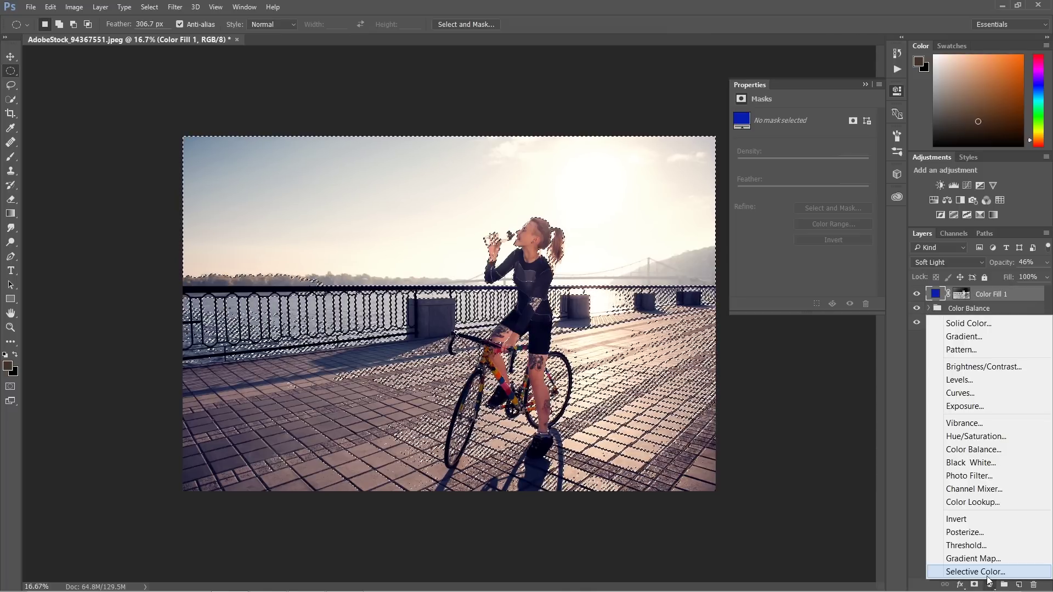
left_click(998, 475)
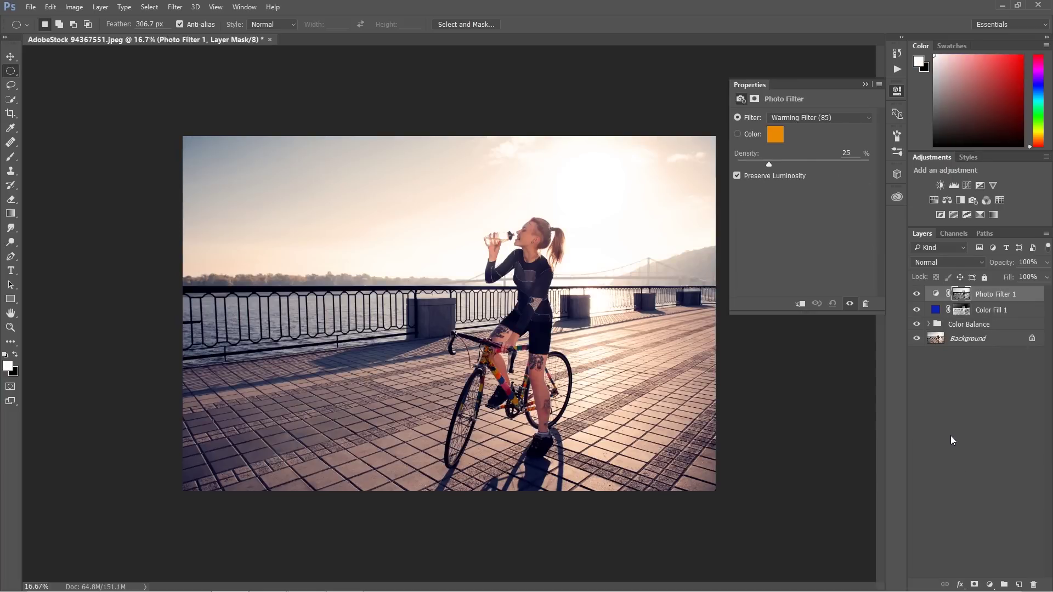
Step: Hide the Highlights adjustment in the Color Balance group and compare the filter and fill layers
left_click(928, 325)
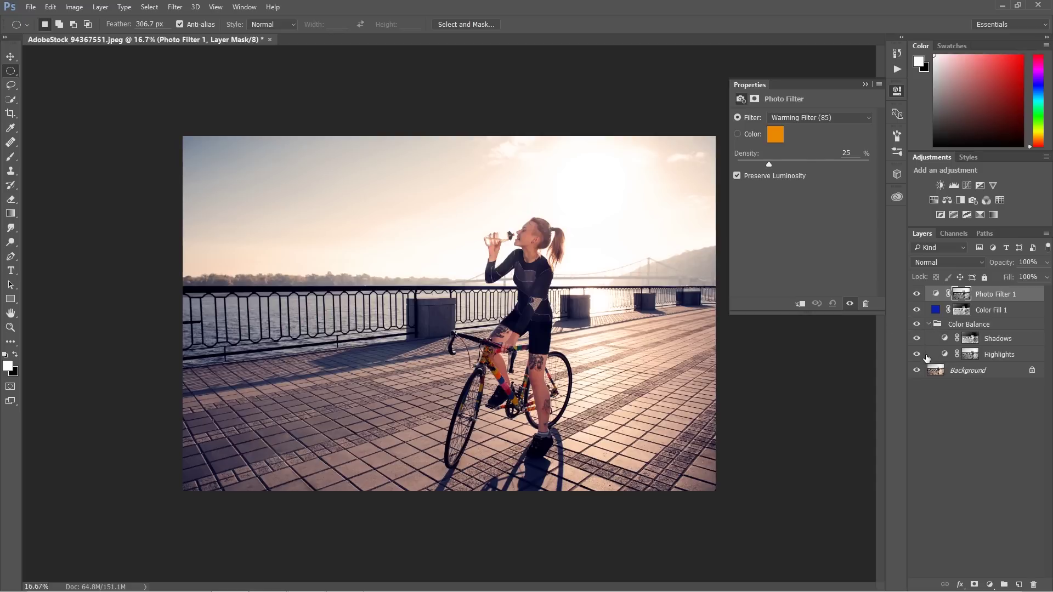
left_click(917, 354)
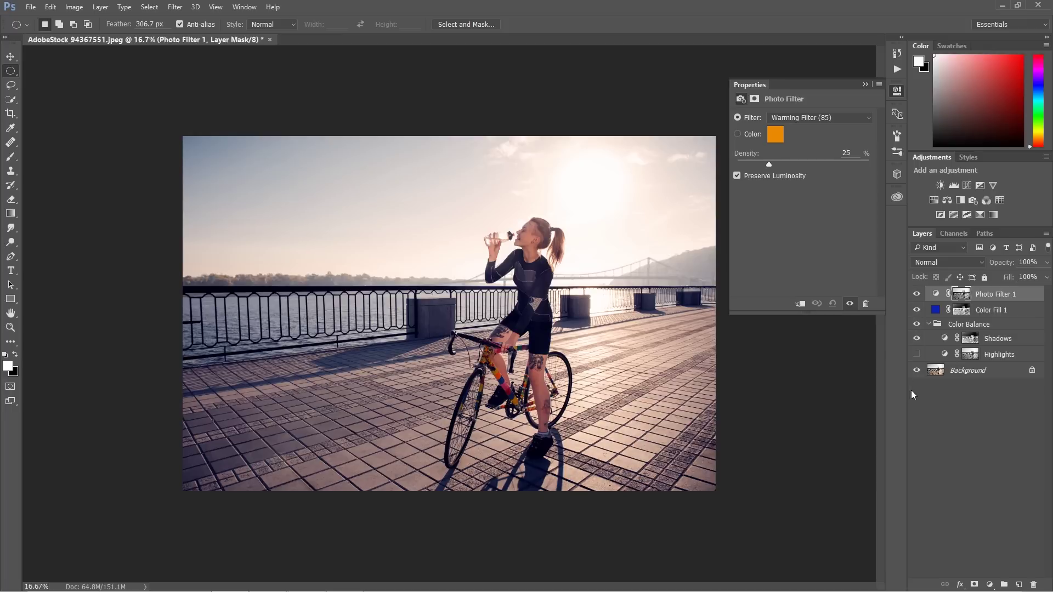
left_click(929, 325)
left_click(919, 297)
left_click(920, 296)
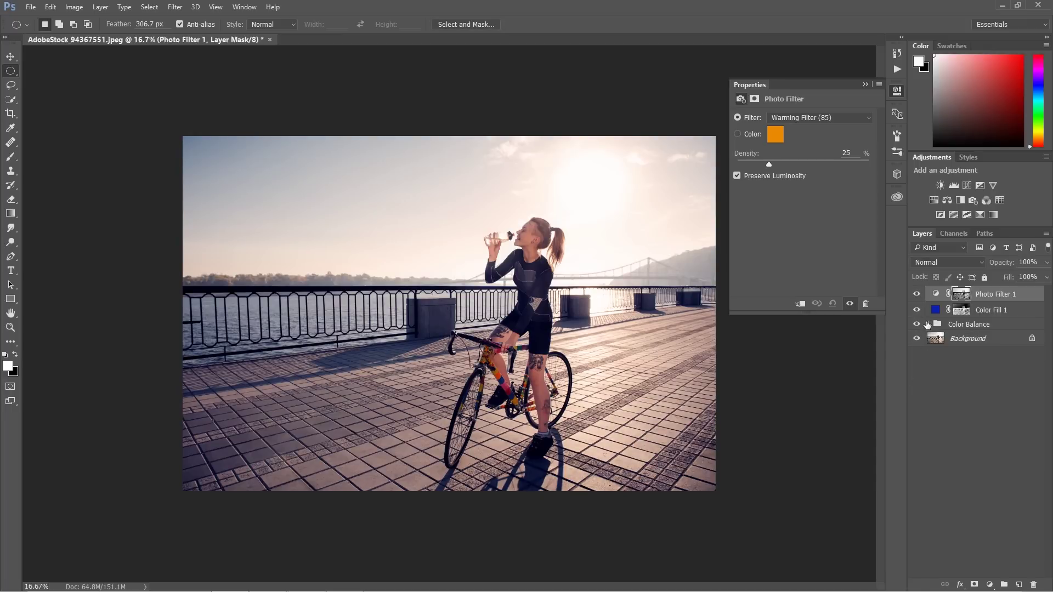
left_click(917, 311)
left_click(917, 310)
Step: Delete the Photo Filter 1 and Color Fill 1 layers and turn the Highlights adjustment back on
key("Delete")
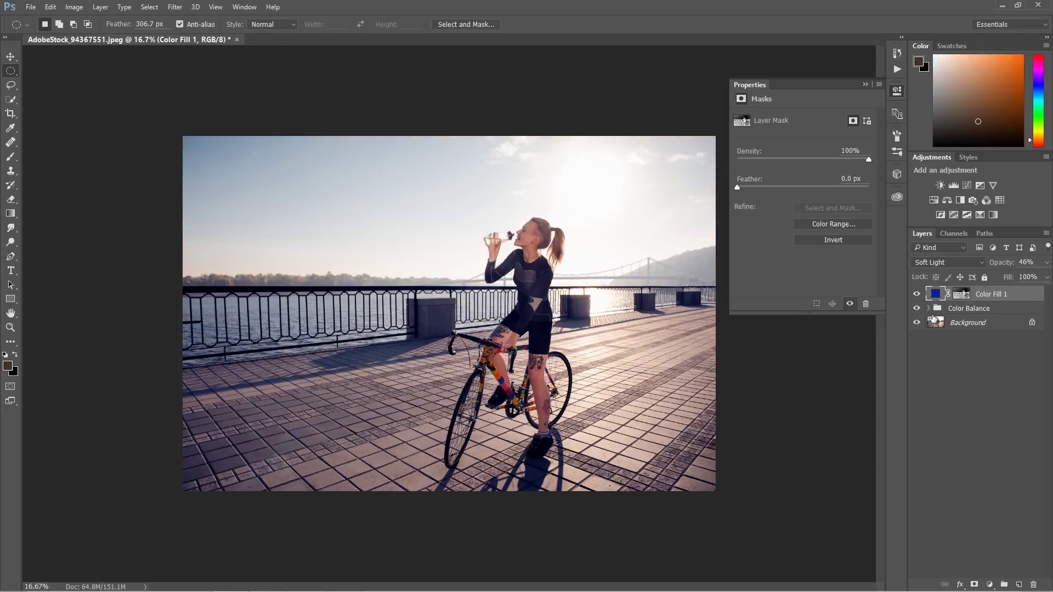
key("Delete")
left_click(928, 292)
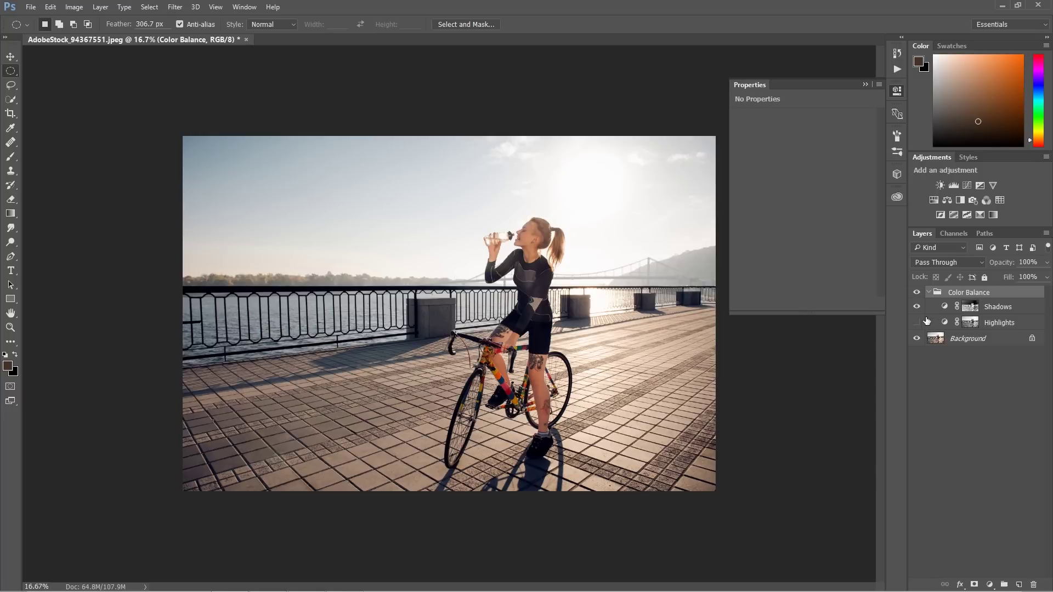
left_click(917, 322)
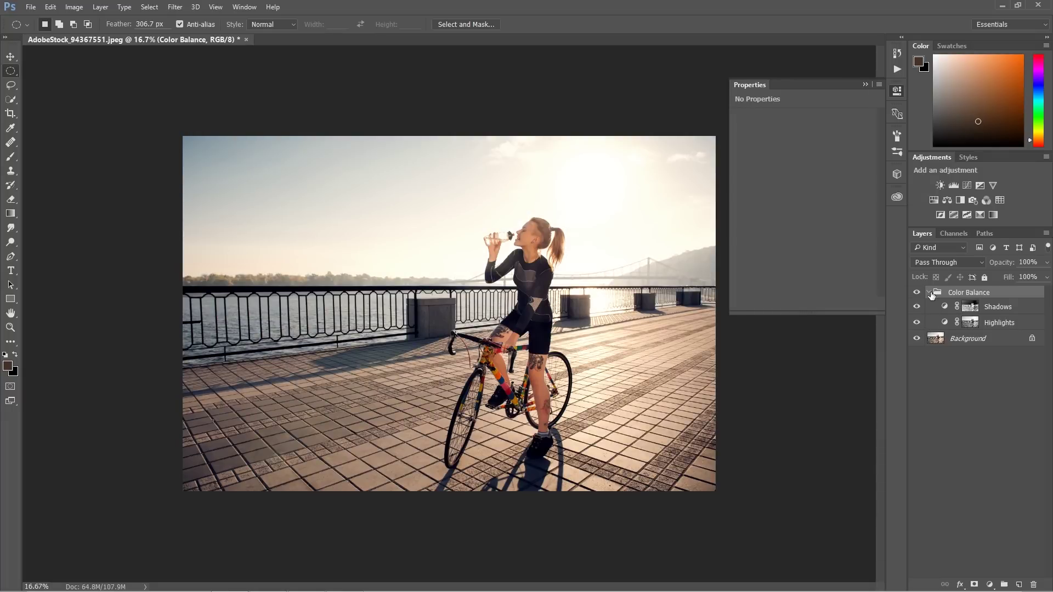
left_click(929, 294)
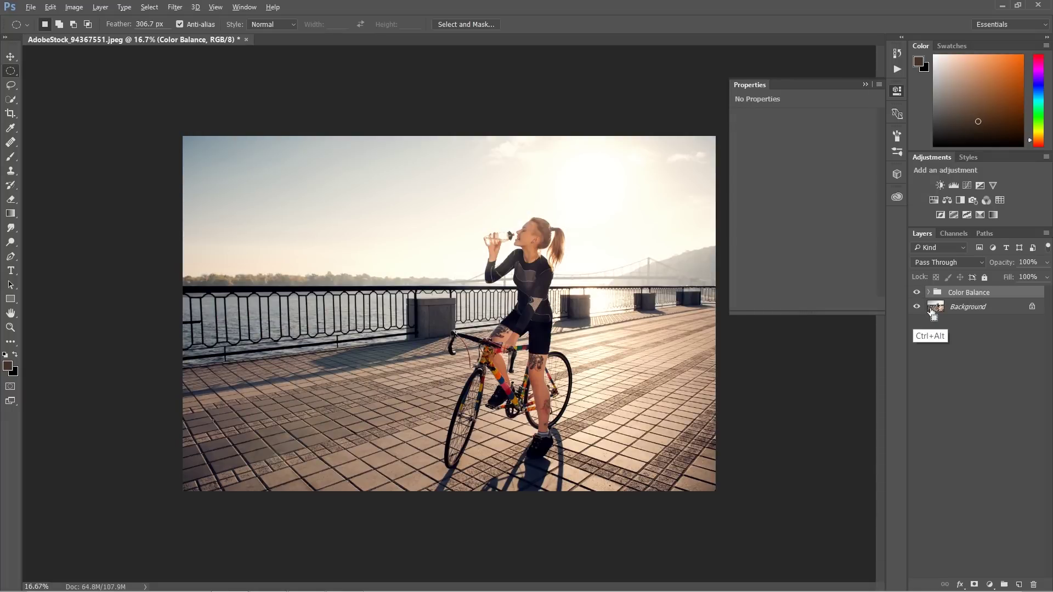
Step: Restore Color Fill 1 and try it at about 25% opacity, then delete it and hide Color Balance
key("ctrl+z")
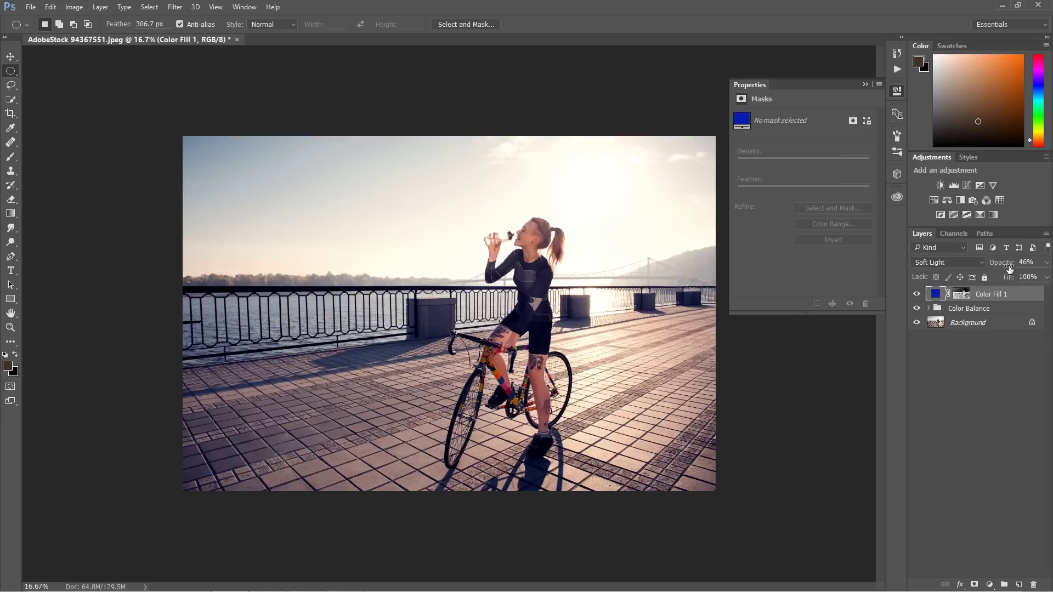
left_click_drag(1004, 267, 995, 266)
key("Return")
key("Delete")
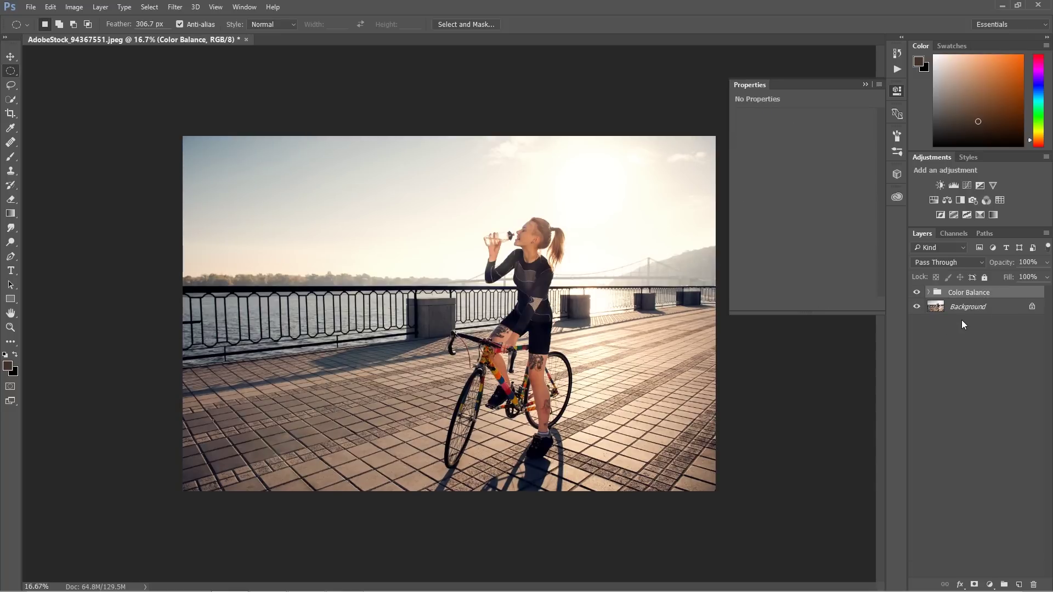
left_click(917, 292)
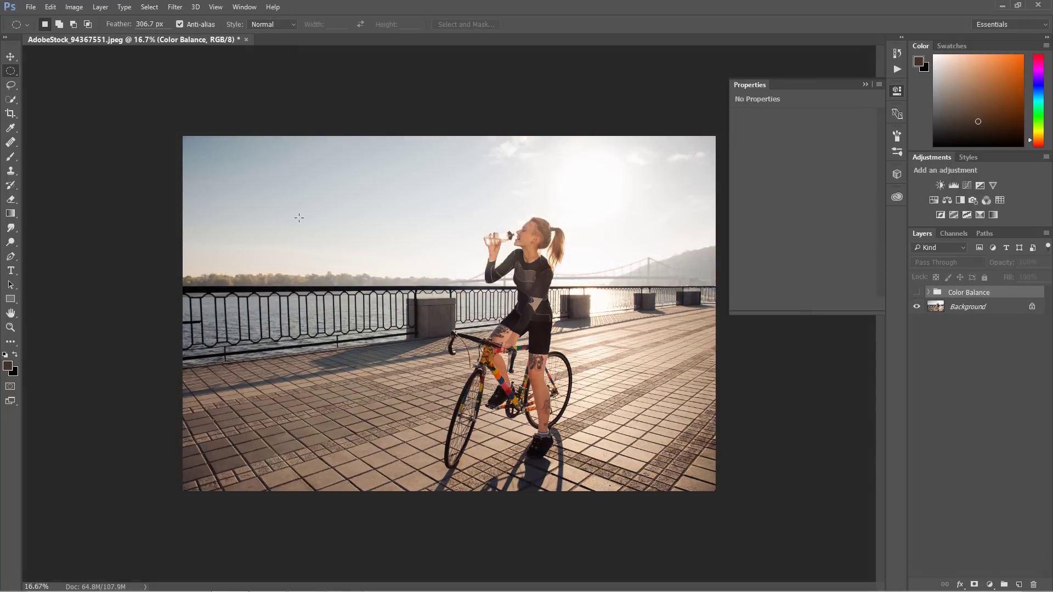
Step: Play the Balance RBCY action from the BALANCE TONES set in the Actions panel
left_click(240, 8)
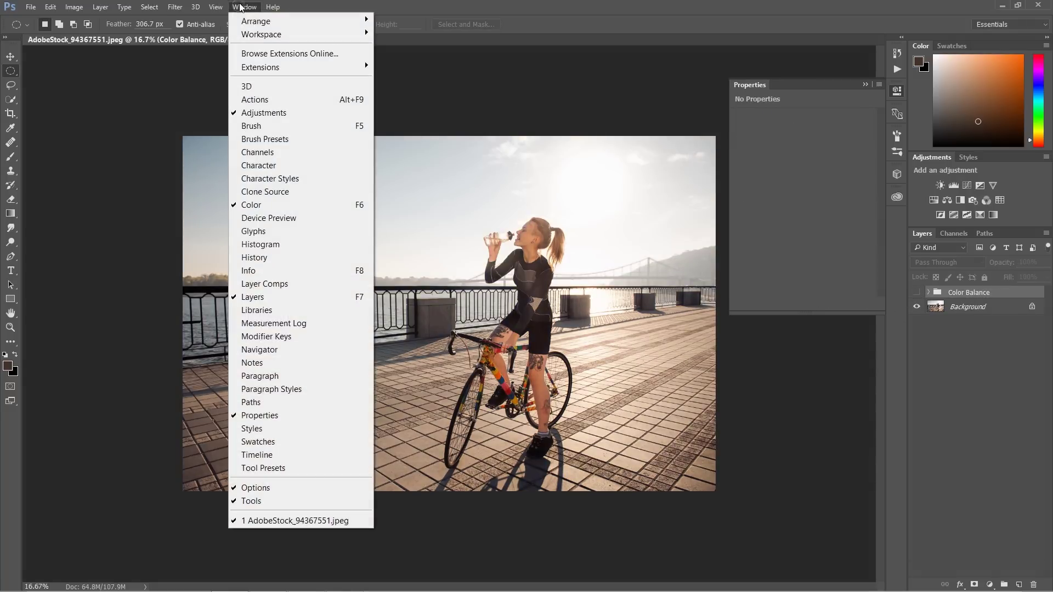
left_click(258, 98)
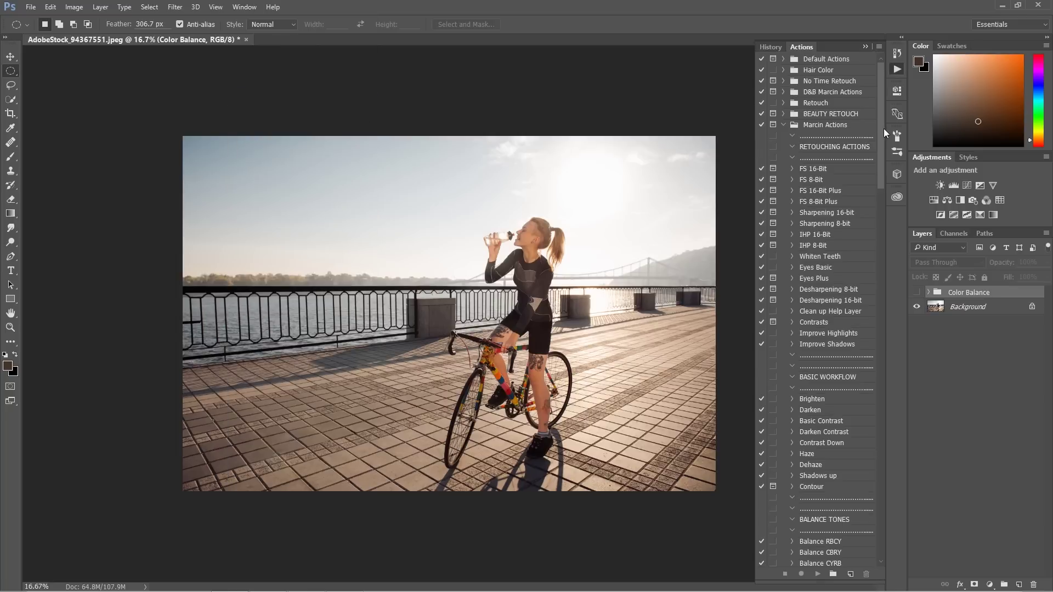
mouse_move(883, 129)
left_mouse_down()
mouse_move(887, 226)
mouse_move(897, 131)
mouse_move(884, 187)
mouse_move(889, 331)
mouse_move(918, 484)
mouse_move(920, 249)
left_mouse_up()
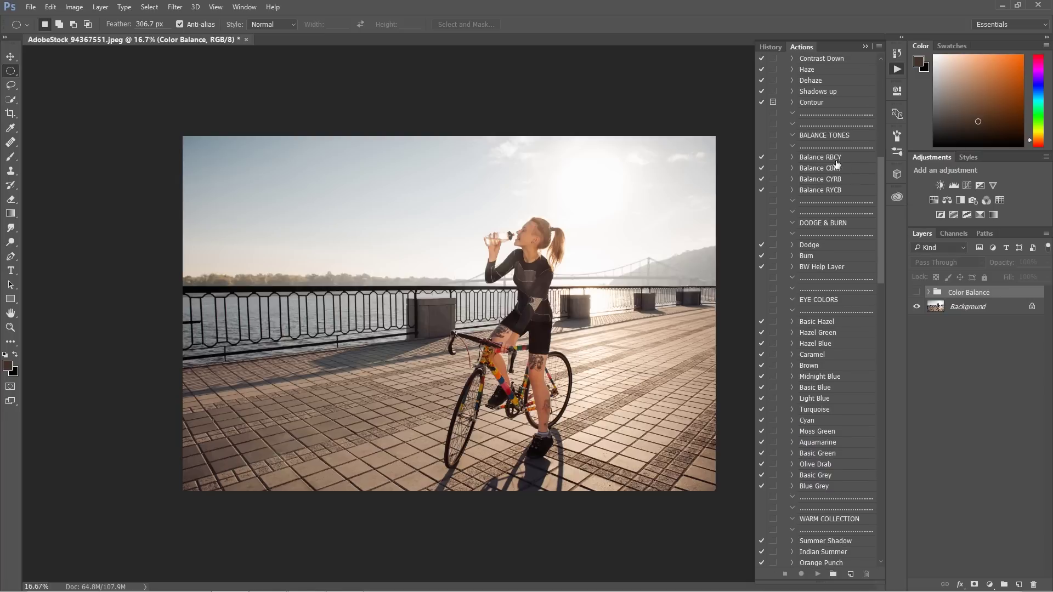
left_click(837, 160)
left_click(817, 574)
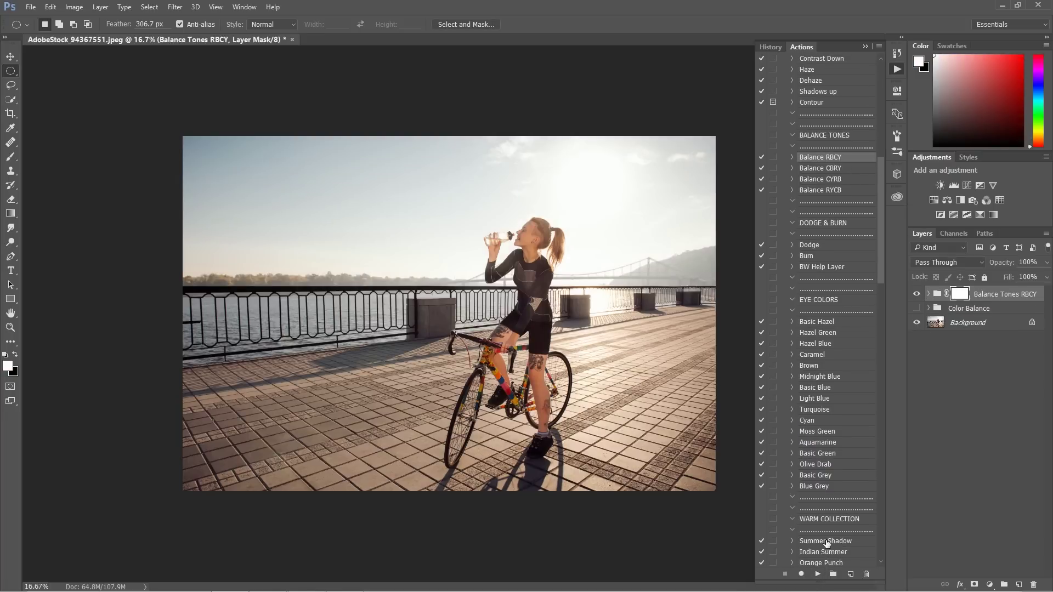
Step: Hide the Balance Tones RBCY group and run the Balance CBRY action for comparison
left_click(917, 294)
left_click(916, 295)
left_click(916, 294)
left_click(825, 179)
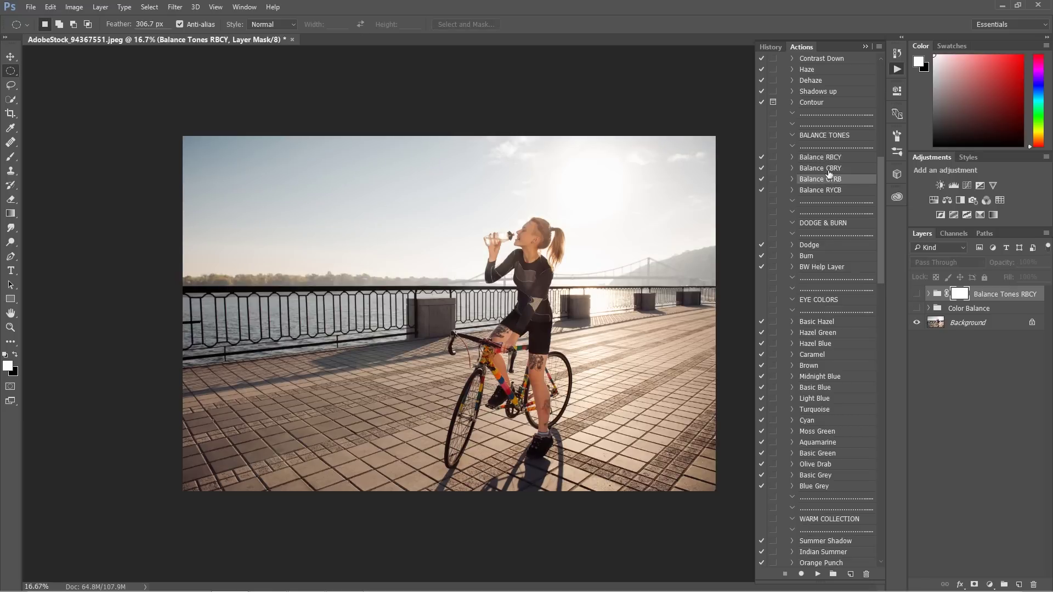
left_click(826, 169)
left_click(821, 573)
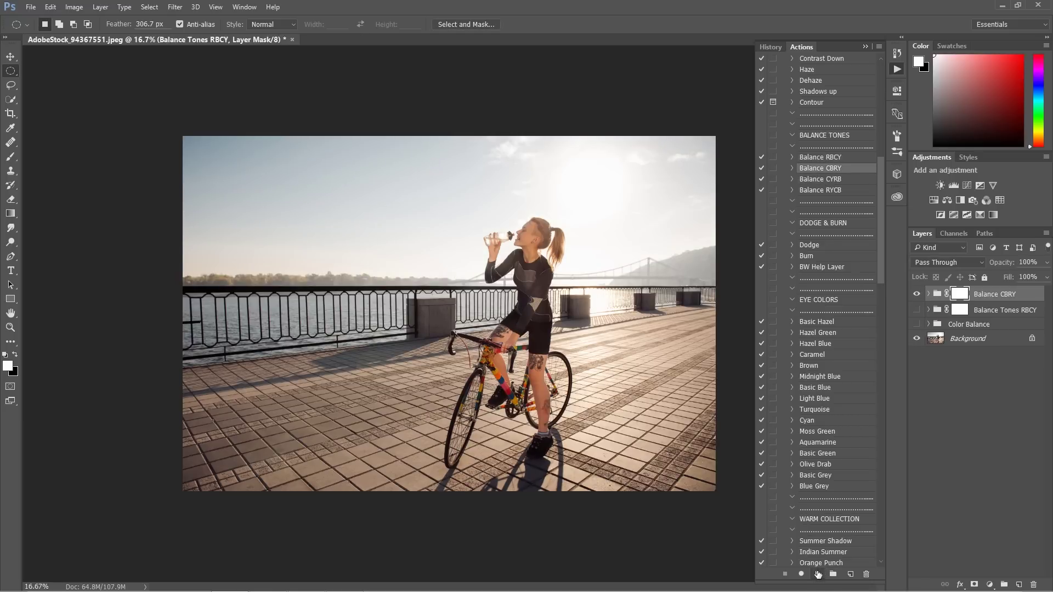
Step: Undo both the Balance CBRY and Balance Tones RBCY groups
key("ctrl+z")
key("ctrl+alt+z")
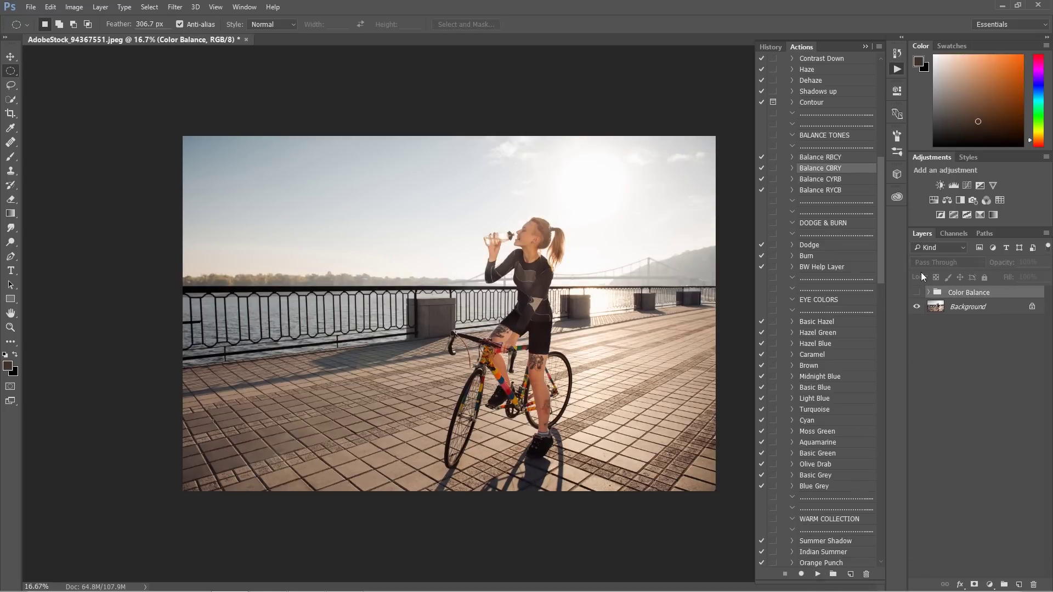
left_click_drag(882, 208, 894, 310)
Step: Run the Wet Leaves action and mask its group with the Highlights luminosity selection
left_click(833, 389)
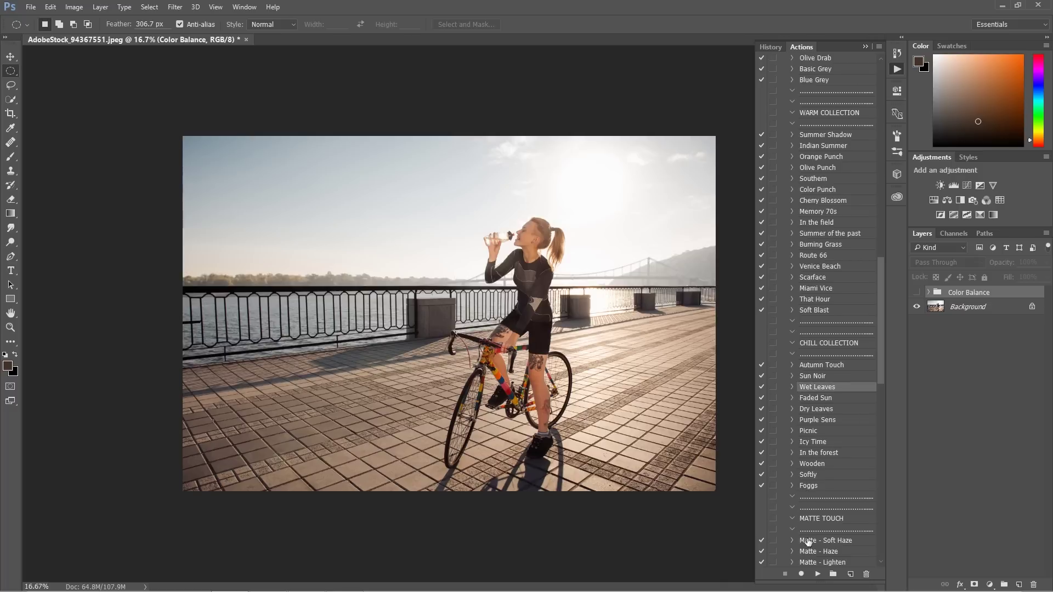
left_click(818, 574)
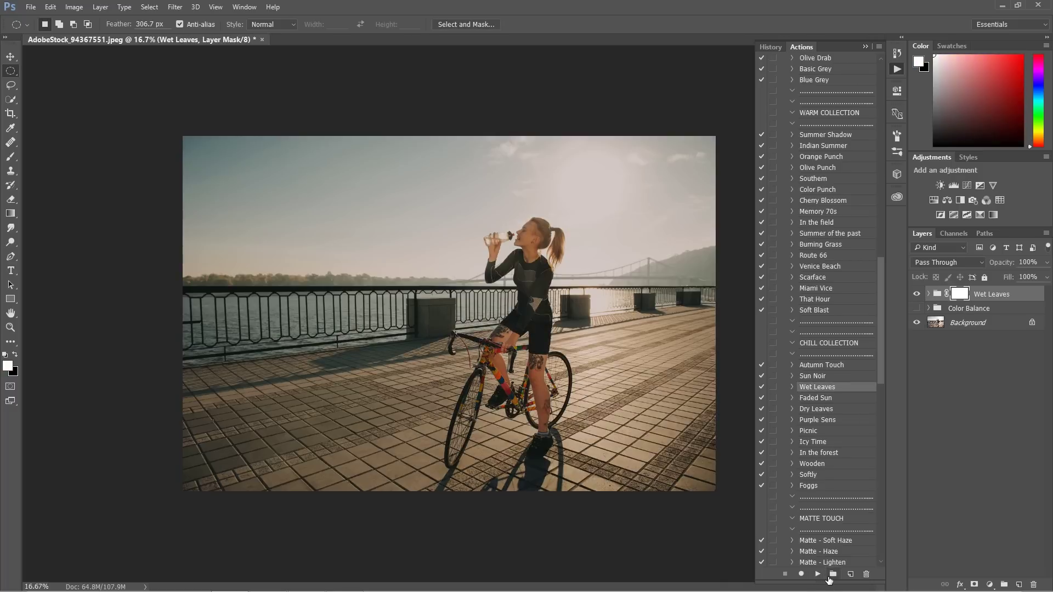
left_click(929, 309)
left_click(968, 340)
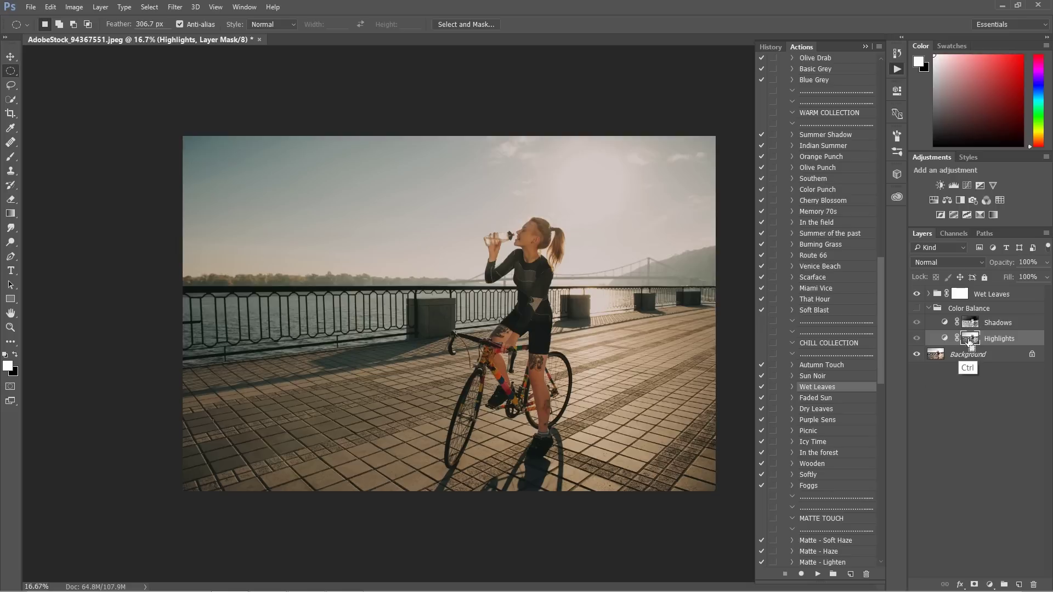
left_click(960, 296, "ctrl")
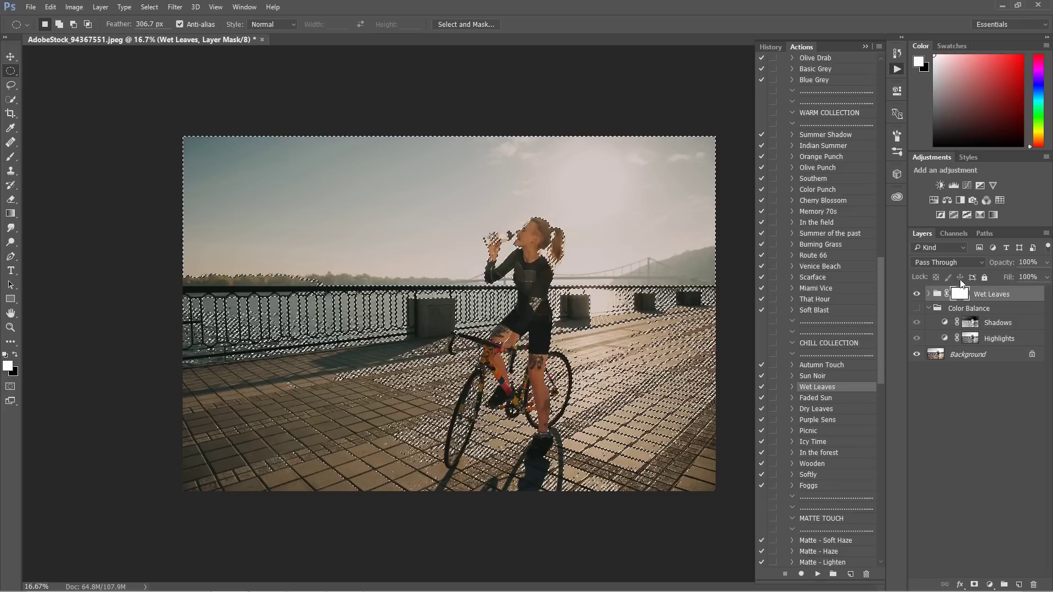
left_click(960, 294)
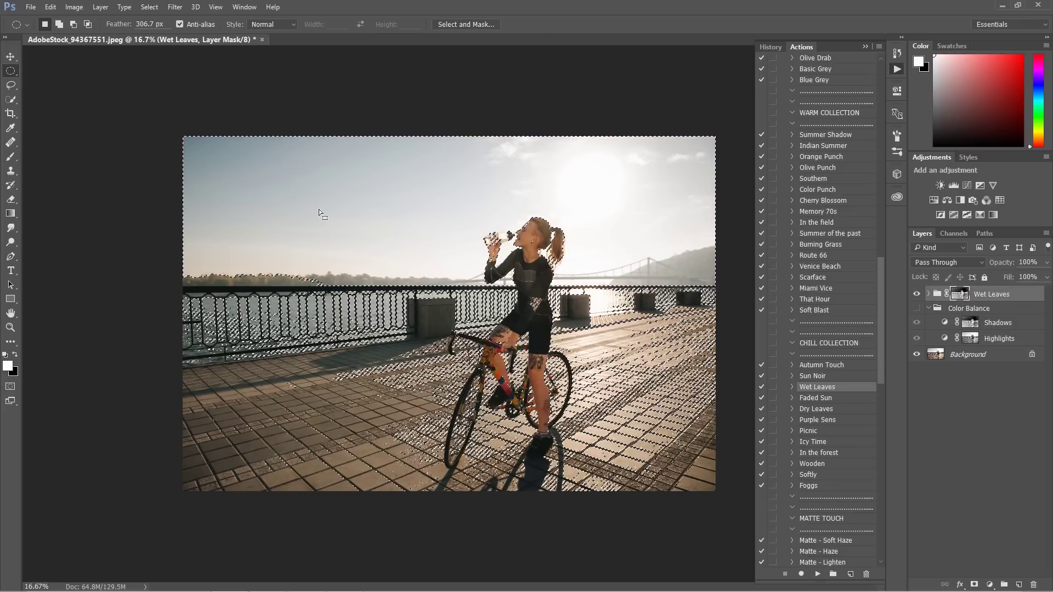
key("ctrl+d")
Step: Compare Wet Leaves with and without its mask, then hide it and show Color Balance
left_click(916, 295)
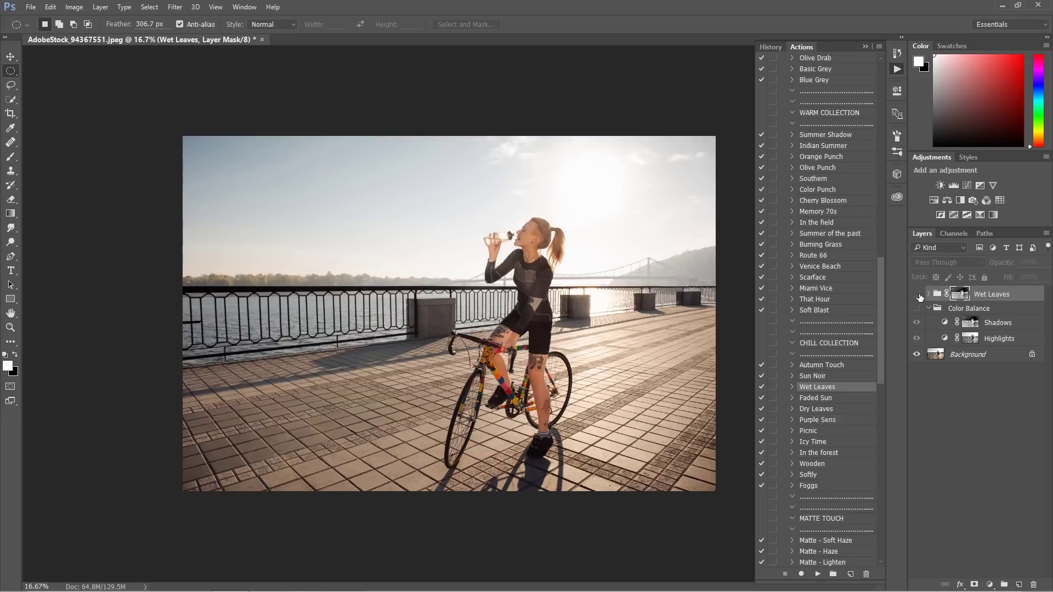
left_click(916, 295)
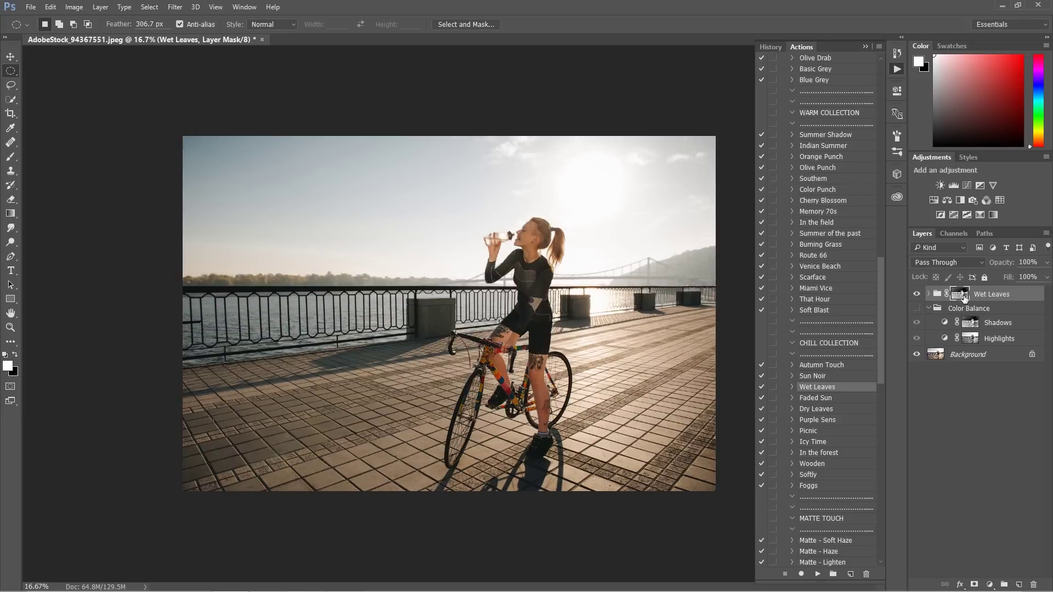
left_click(952, 292, "shift")
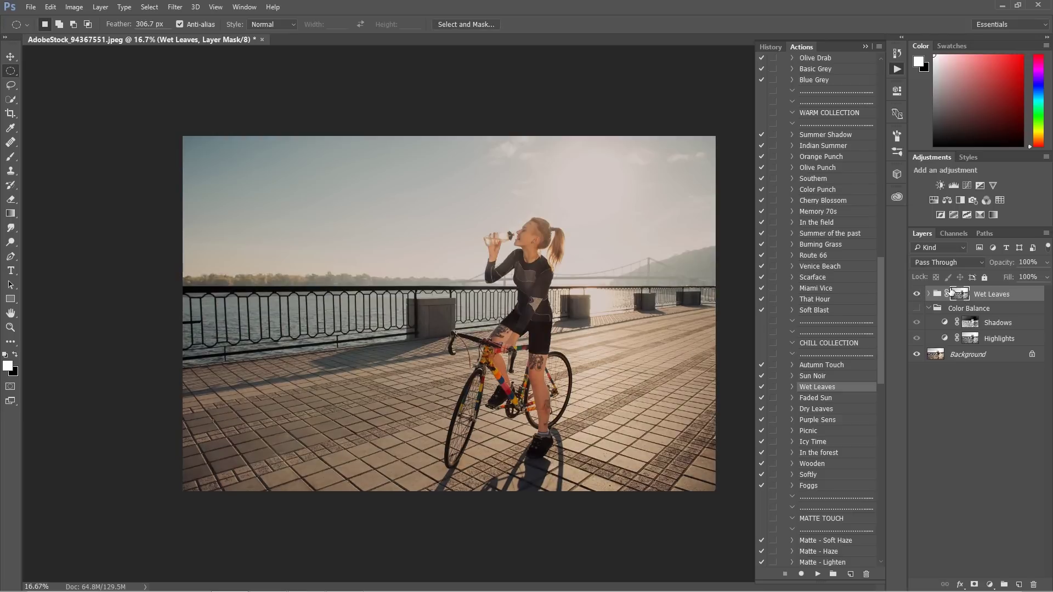
left_click(917, 295)
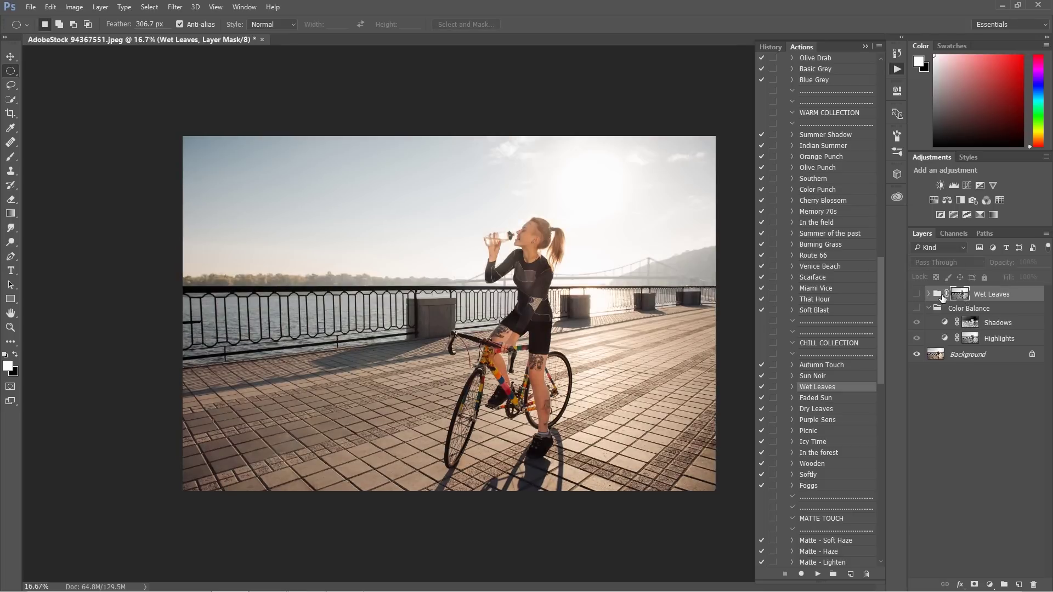
left_click(917, 295)
left_click_drag(962, 297, 965, 291)
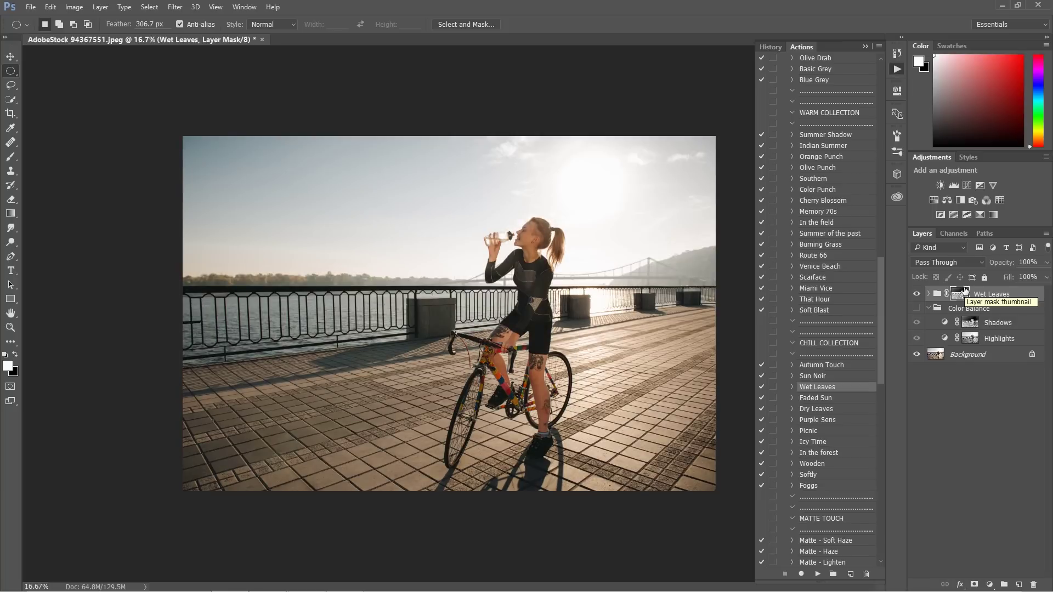
left_click(917, 295)
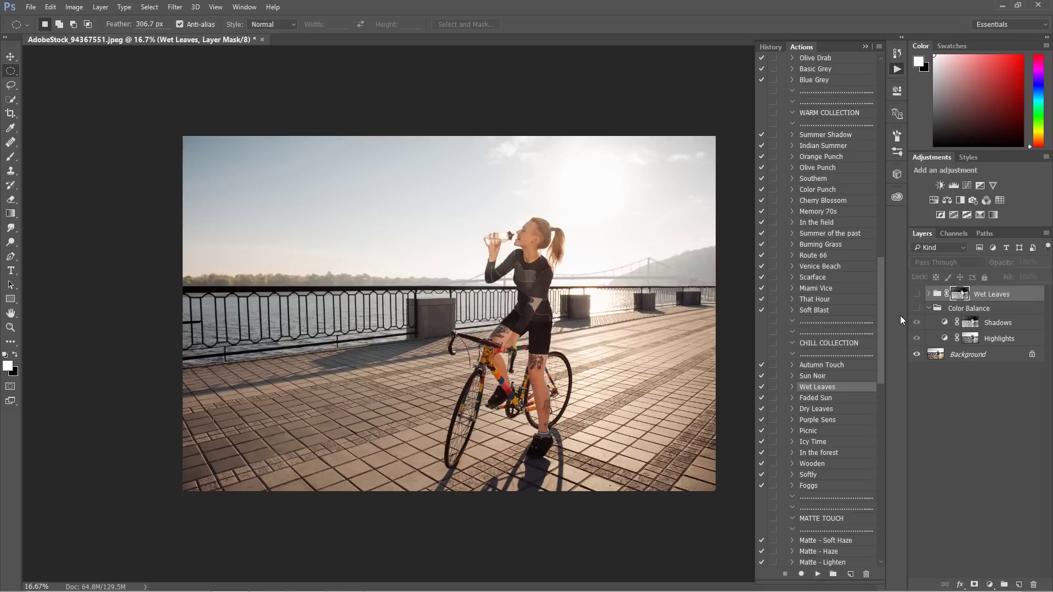
left_click(916, 308)
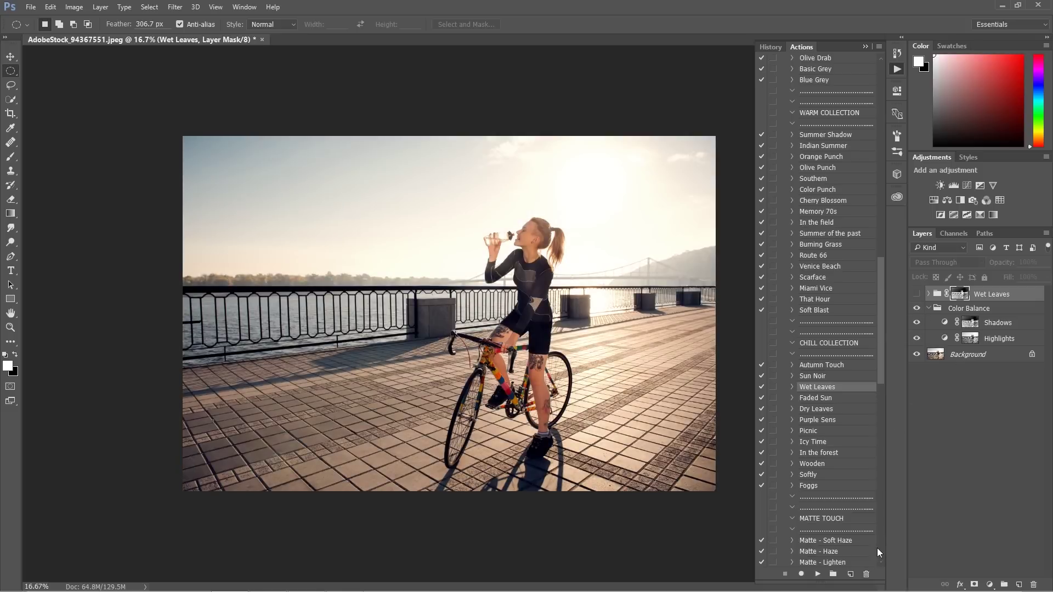